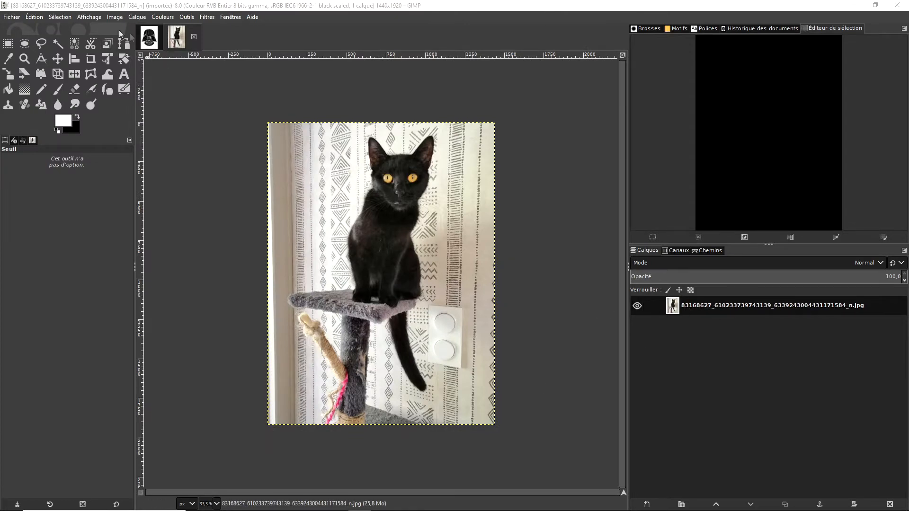
- Duplicate the cat photo layer and apply a Threshold with a lower limit of 64 to the copy
right_click(741, 306)
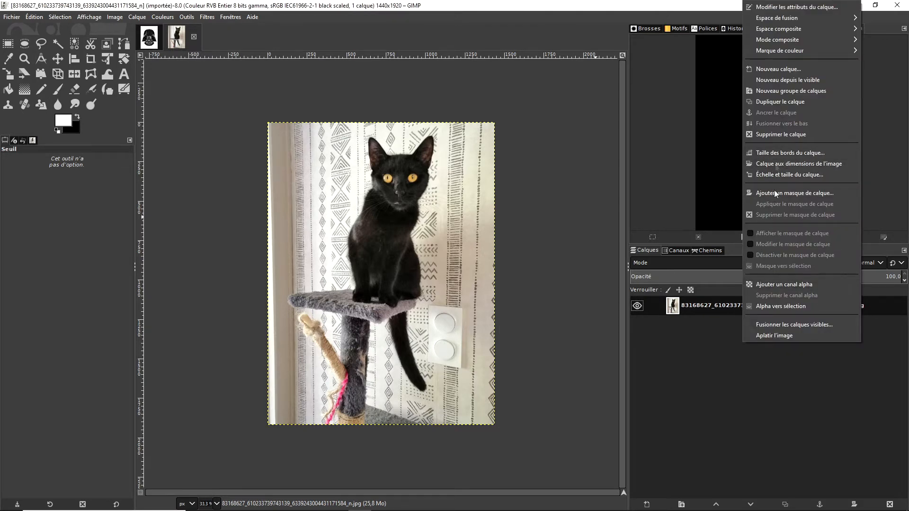
left_click(787, 101)
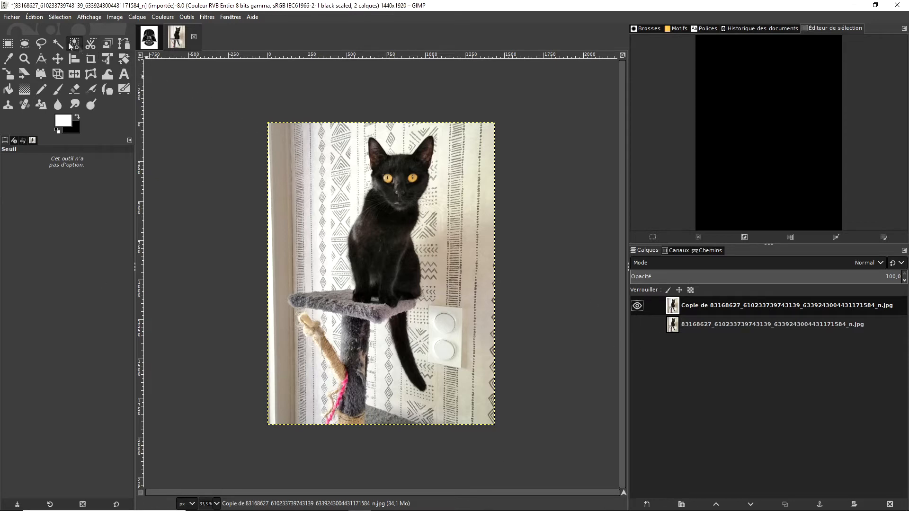
left_click(66, 16)
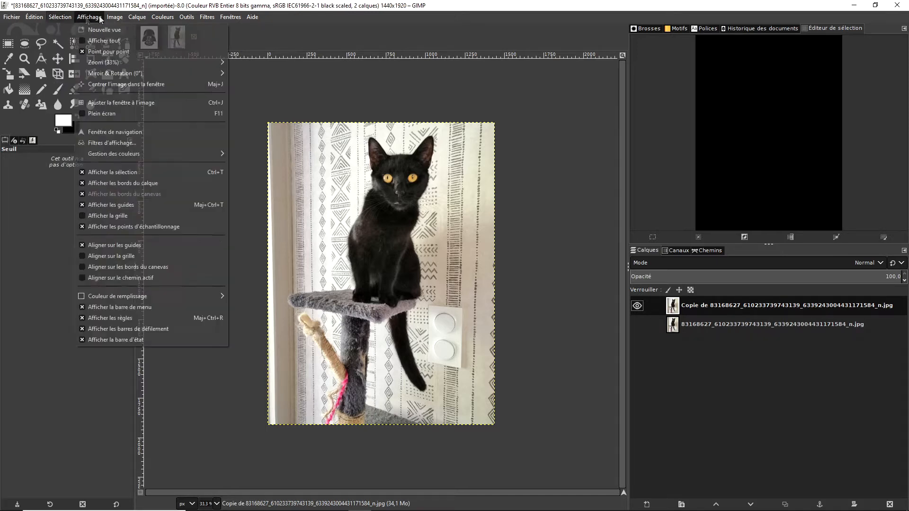
mouse_move(152, 21)
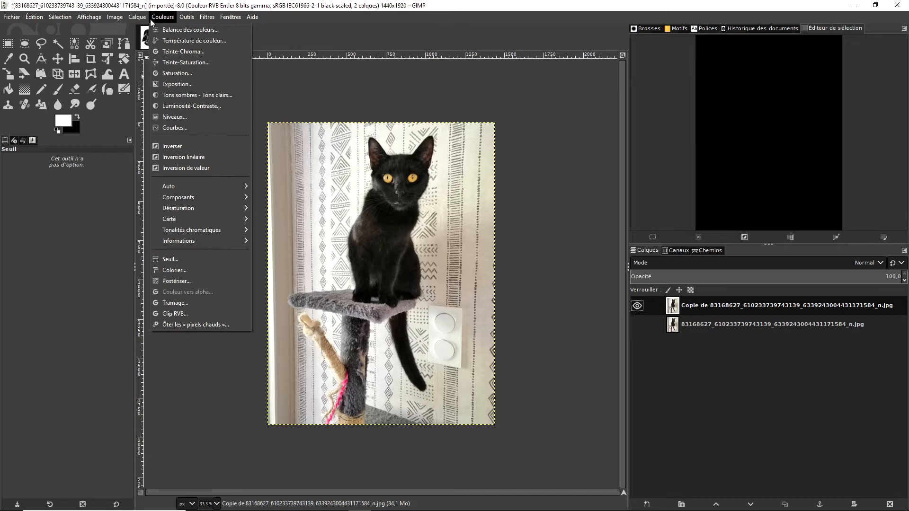
left_click(192, 262)
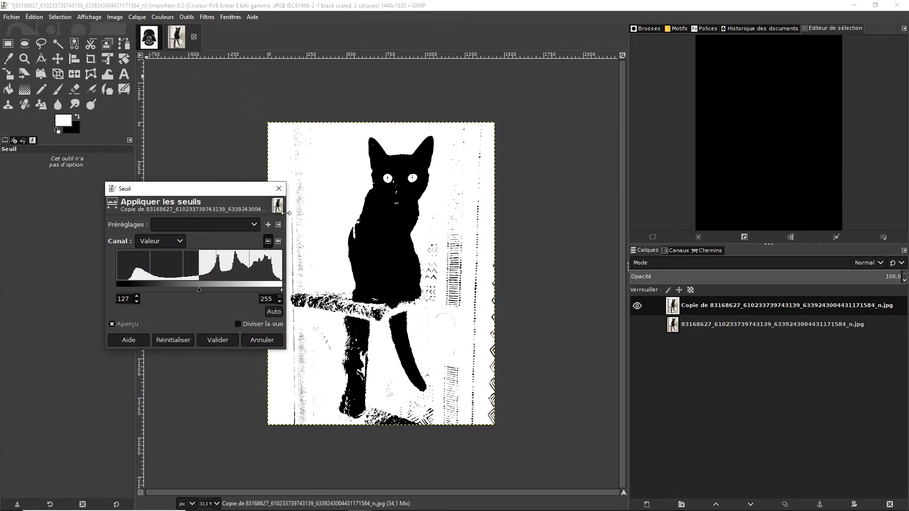
left_click_drag(200, 289, 159, 296)
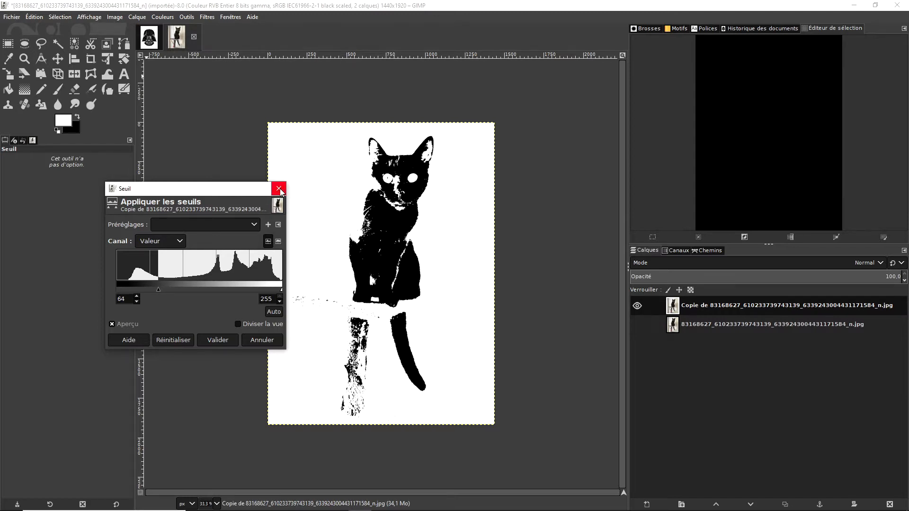
left_click(216, 340)
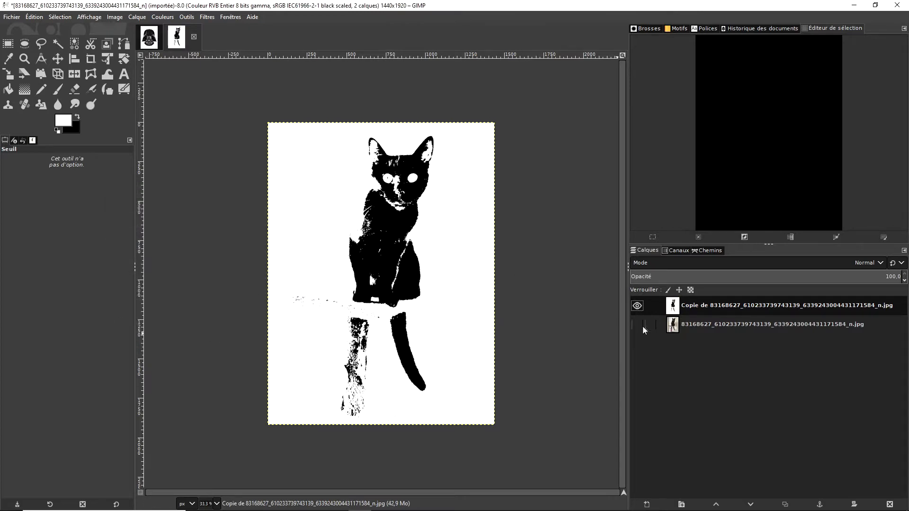
- With the original layer shown, select the white area around the cat on the thresholded copy and invert the selection
left_click(708, 325)
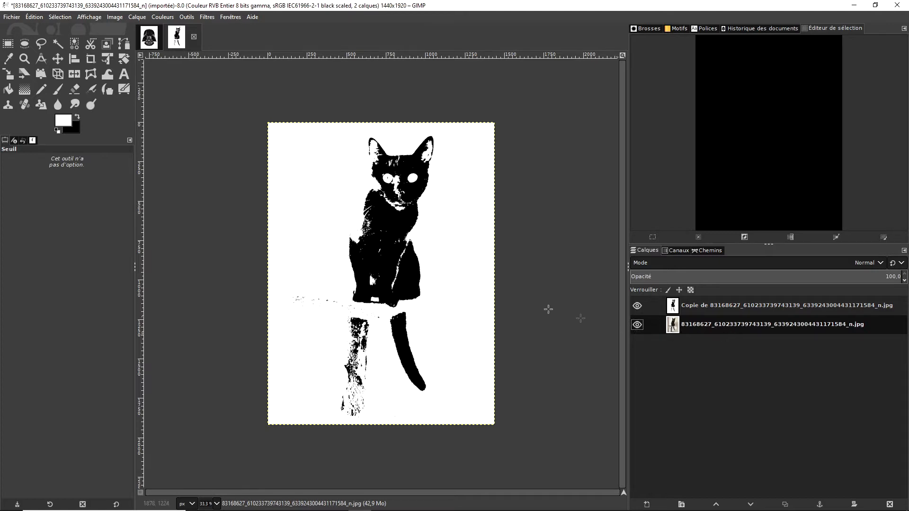
left_click(704, 305)
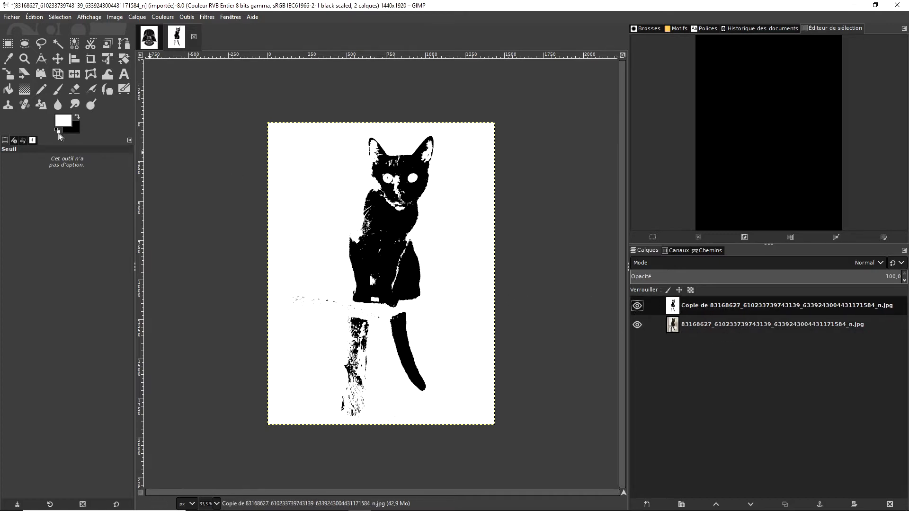
left_click(57, 43)
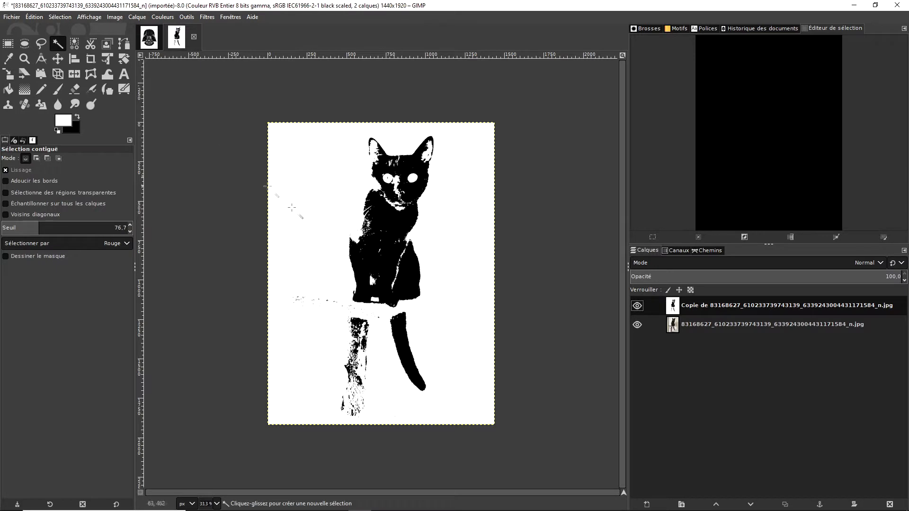
left_click(320, 214)
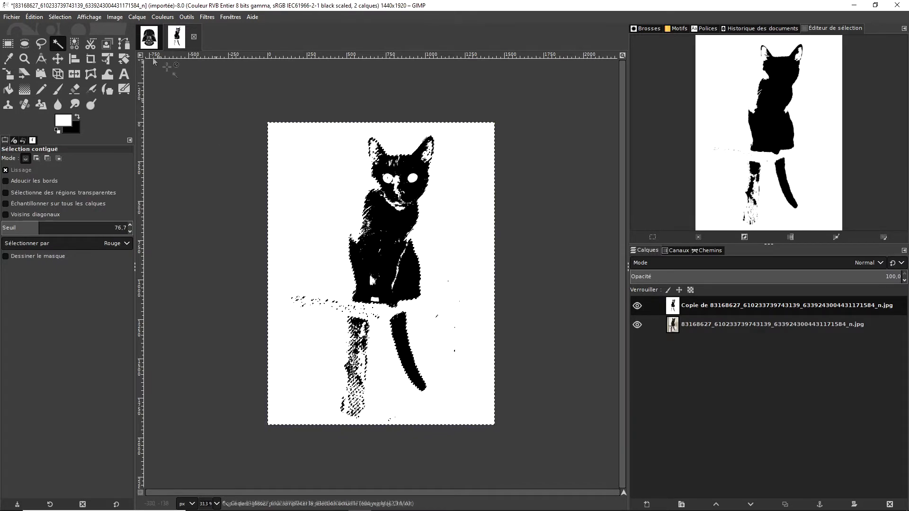
left_click(56, 18)
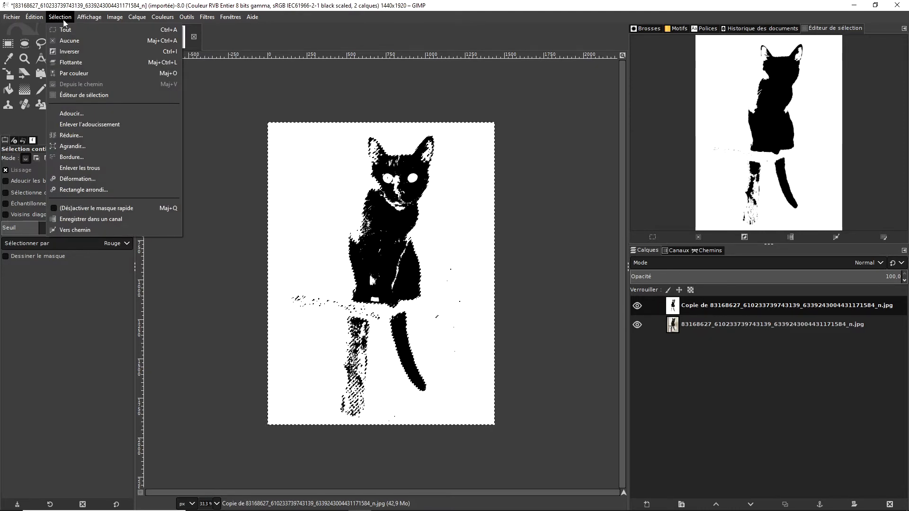
mouse_move(79, 21)
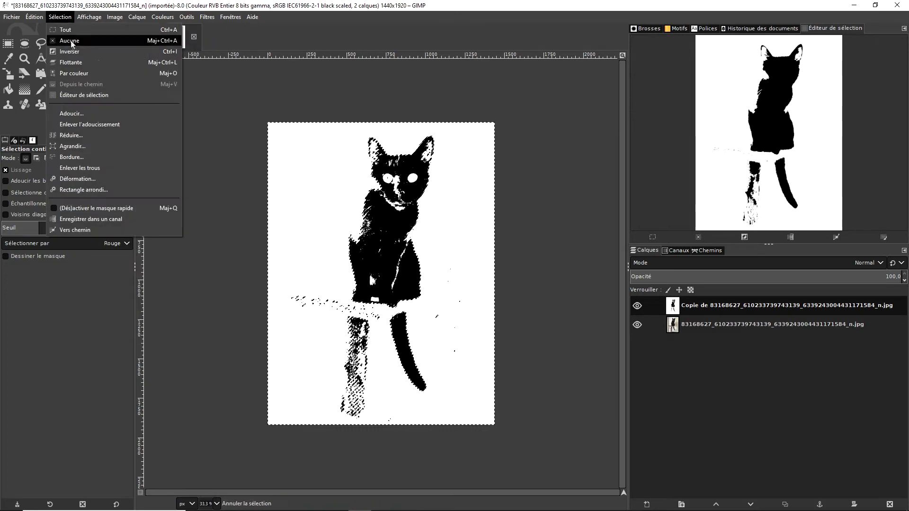
left_click(77, 53)
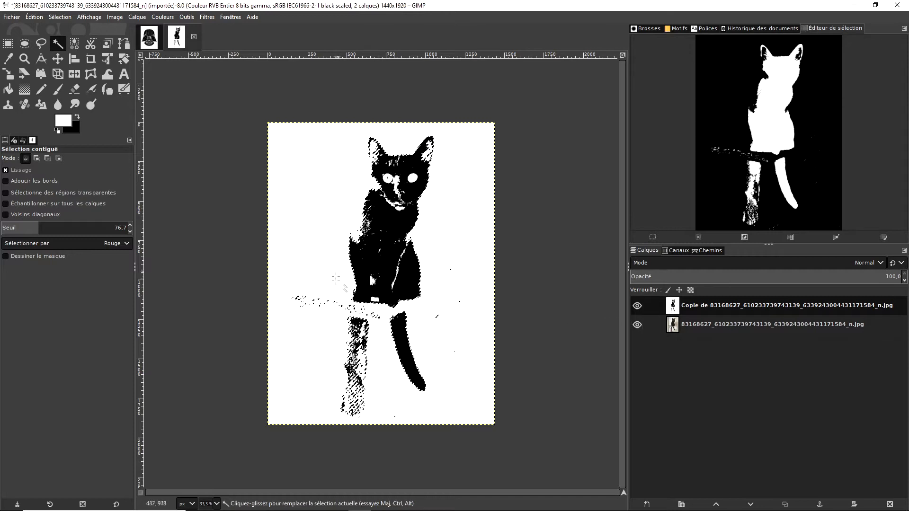
- Hide the thresholded copy and add a layer mask initialized from the selection to the original photo layer
left_click(695, 323)
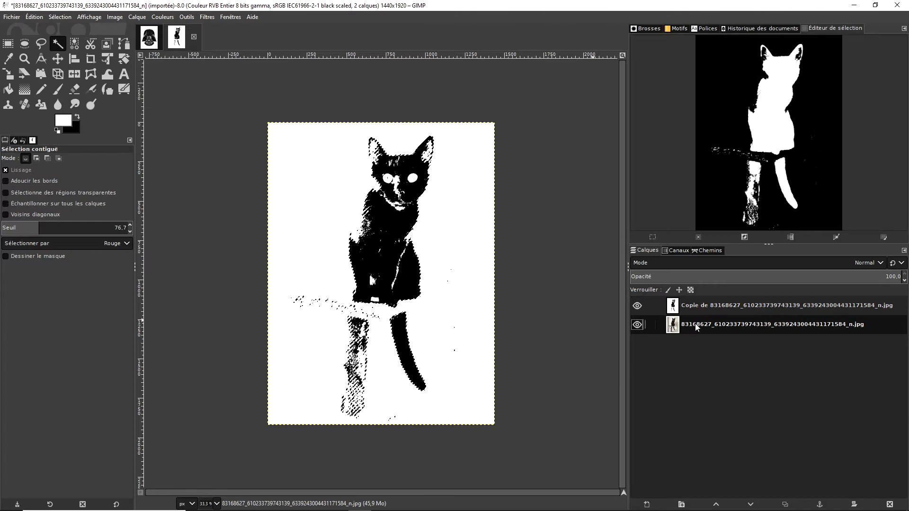
left_click(639, 307)
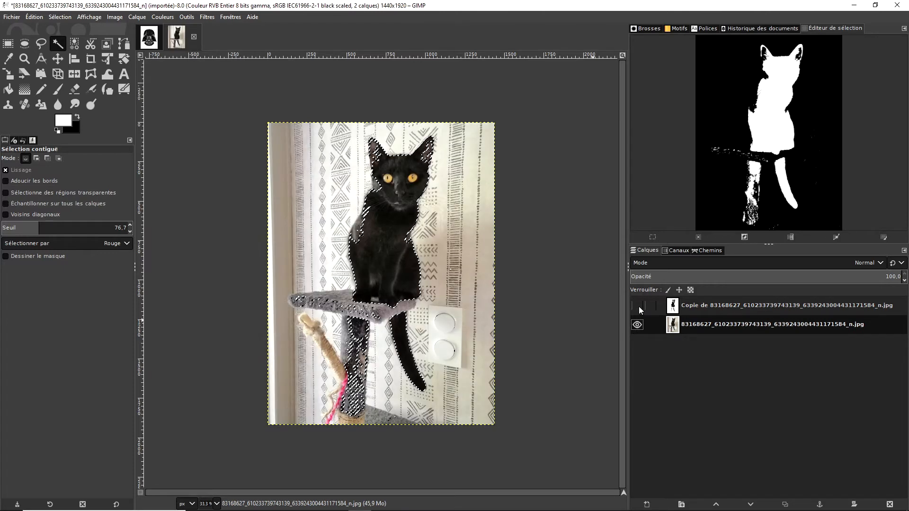
right_click(702, 330)
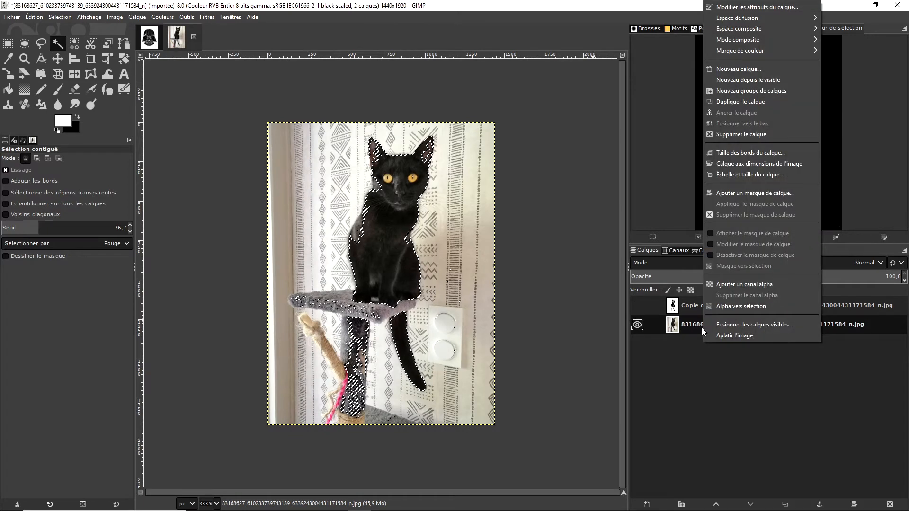
left_click(751, 194)
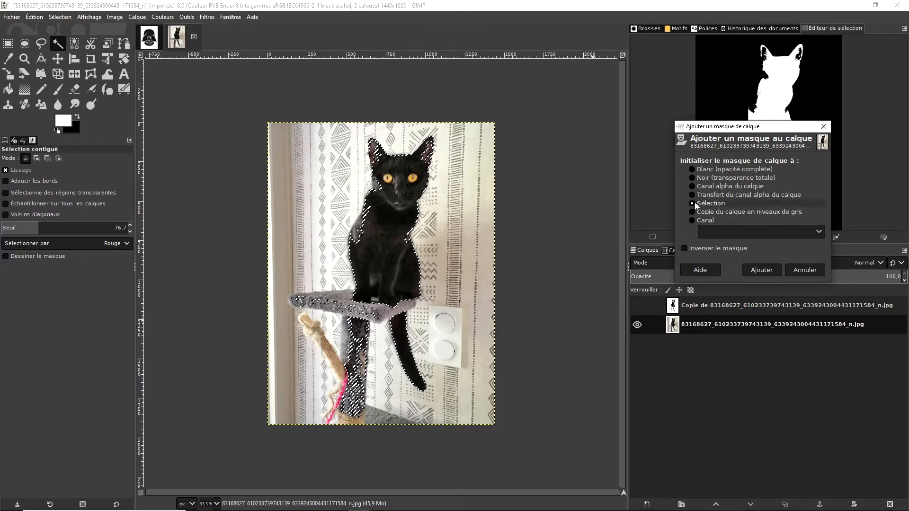
left_click(757, 269)
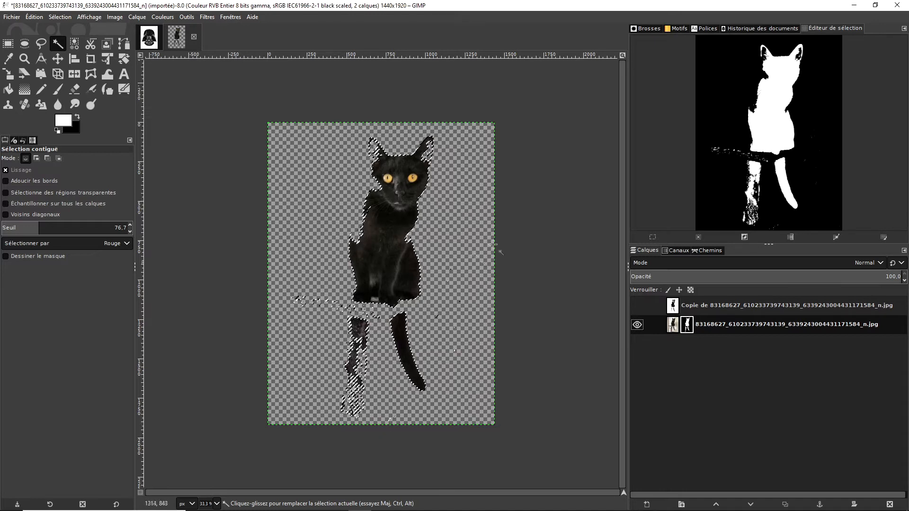
- Clear the selection and delete the thresholded copy layer
left_click(414, 143)
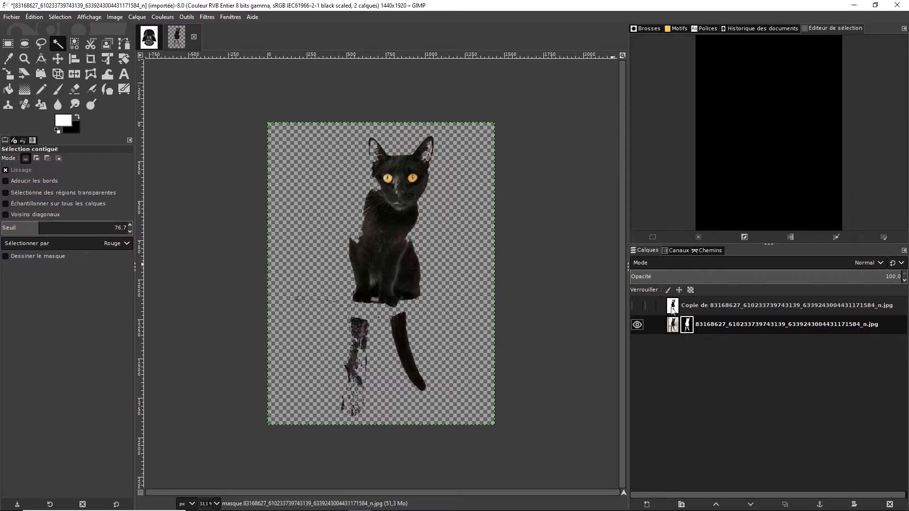
left_click(700, 308)
right_click(727, 308)
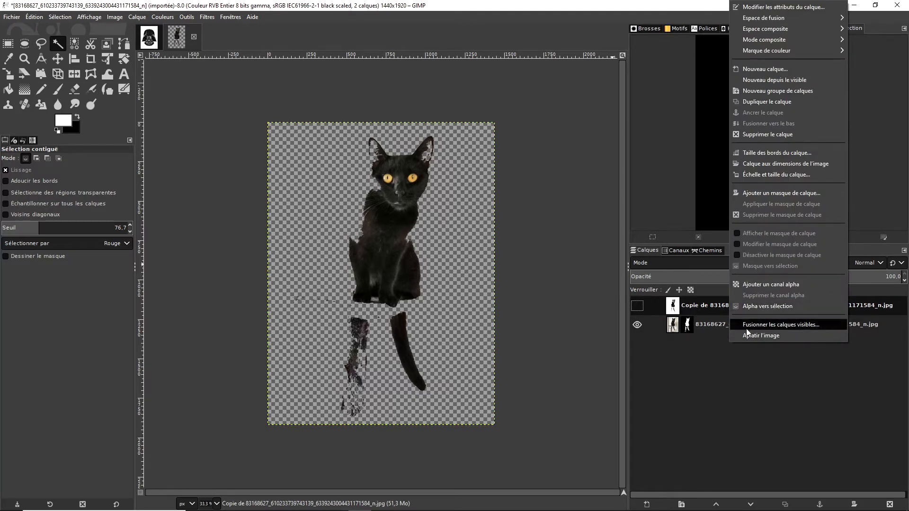
left_click(694, 390)
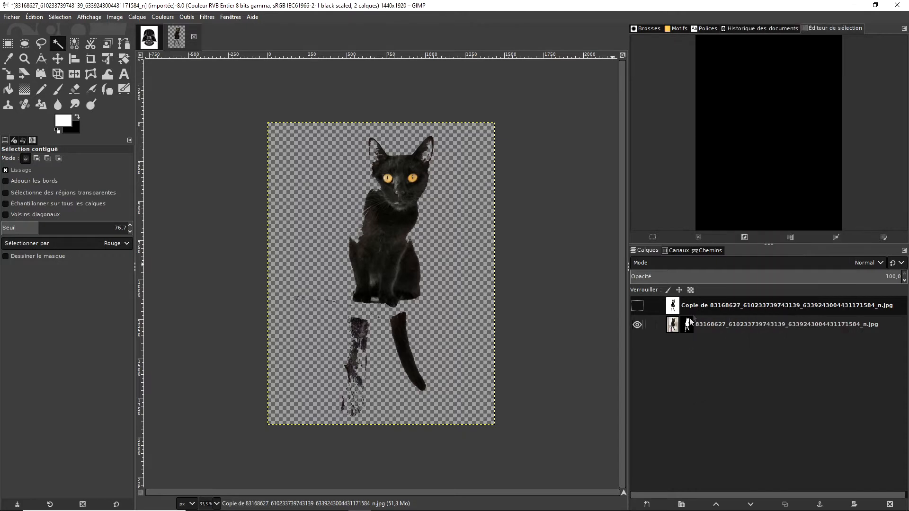
right_click(703, 303)
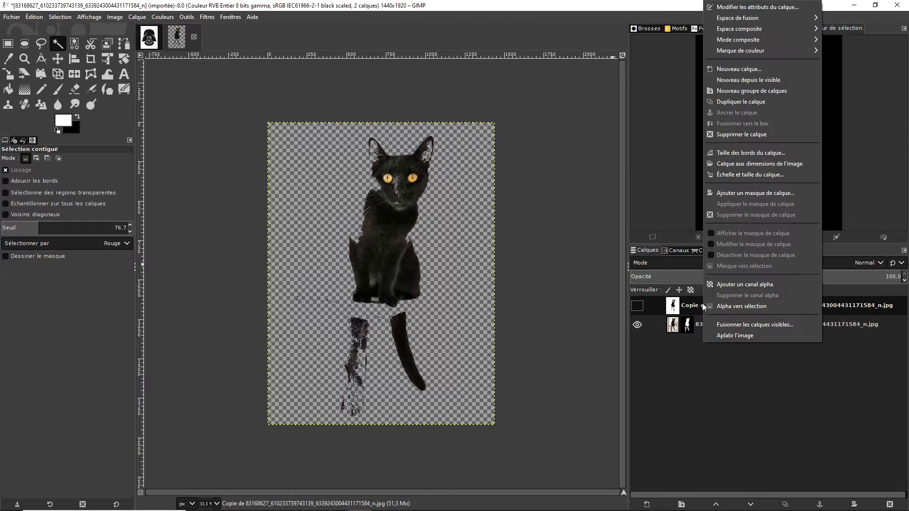
left_click(744, 135)
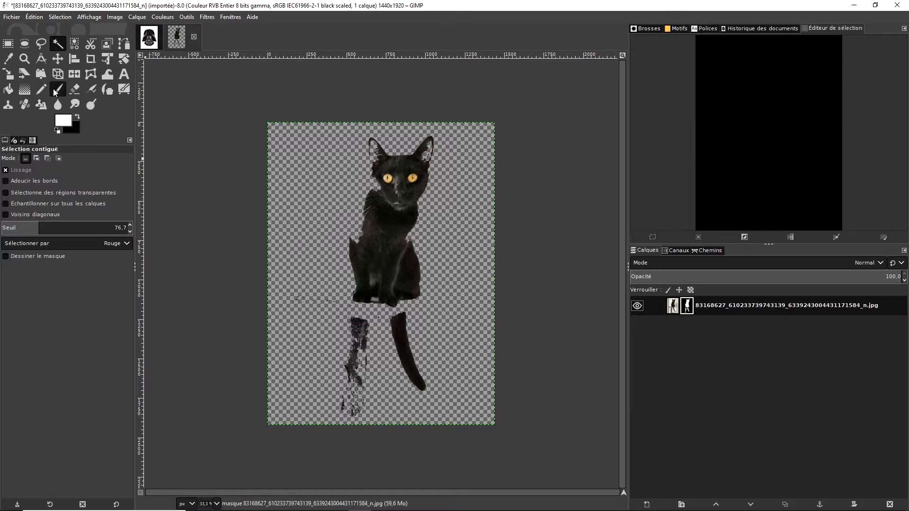
- Paint white on the layer mask with the Paintbrush to restore the missing parts of the cat's back, head and ears
left_click(58, 89)
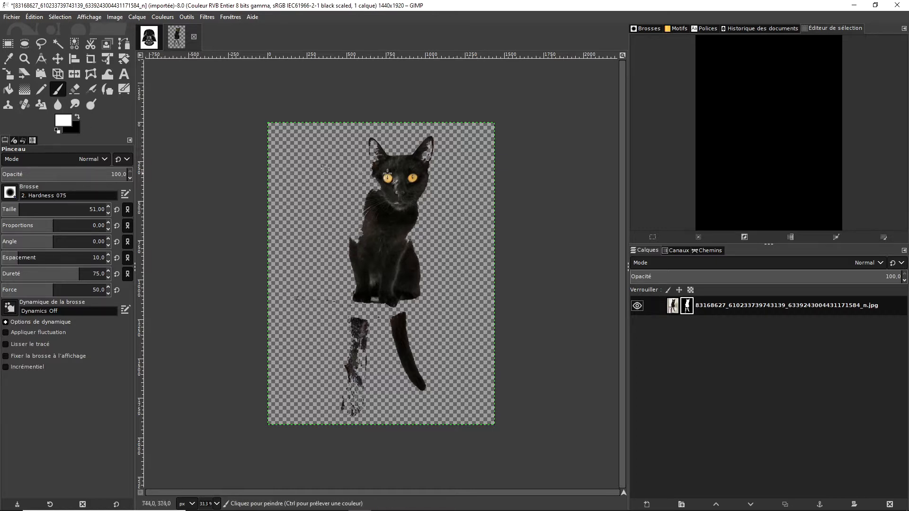
left_click_drag(369, 198, 355, 241)
key("x")
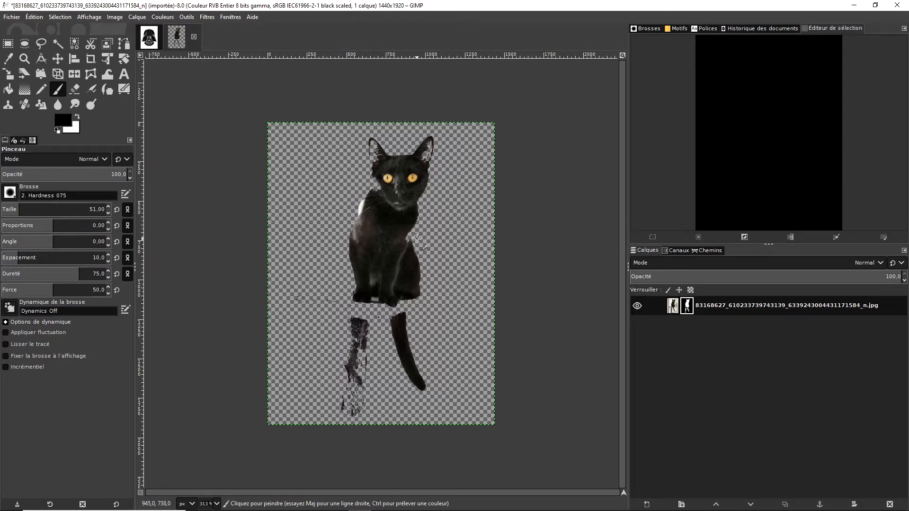
key("x")
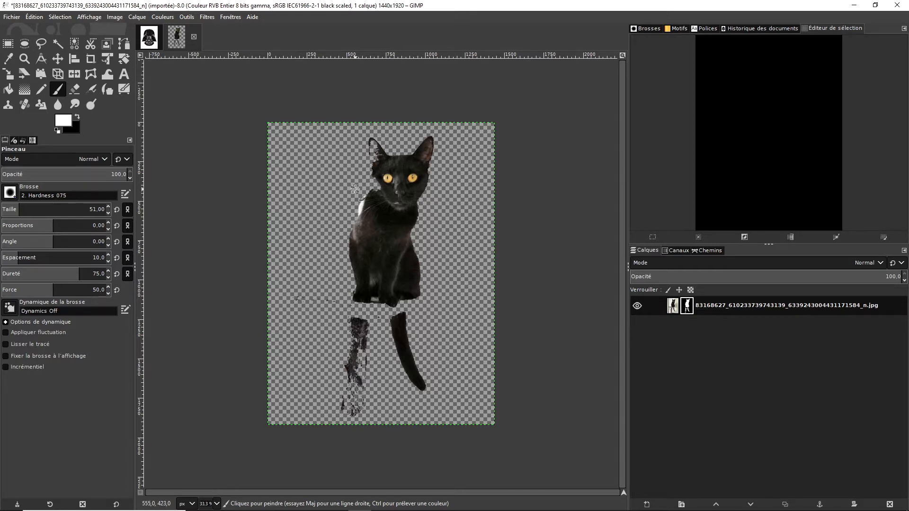
scroll(355, 189, "up", 1)
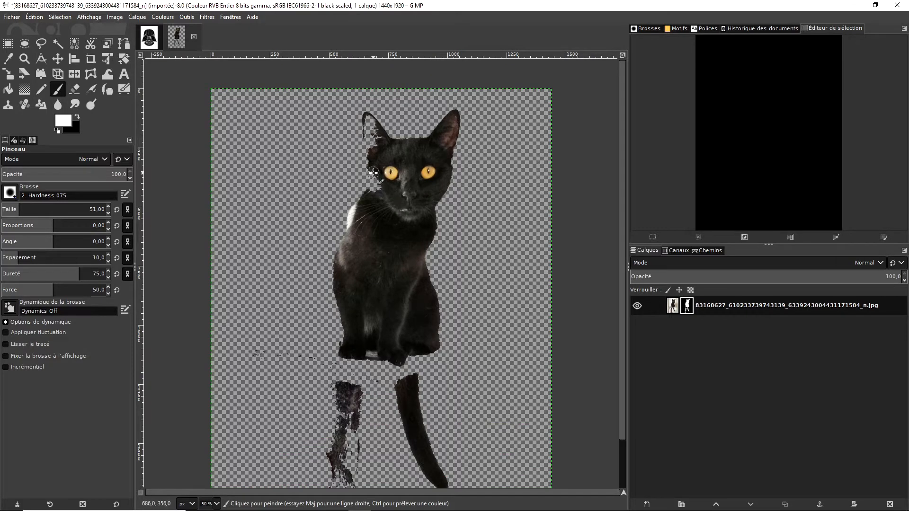
mouse_move(373, 169)
left_mouse_down()
mouse_move(374, 196)
mouse_move(380, 143)
mouse_move(376, 159)
mouse_move(369, 117)
mouse_move(372, 168)
mouse_move(367, 138)
mouse_move(391, 146)
left_mouse_up()
left_click_drag(447, 144, 444, 173)
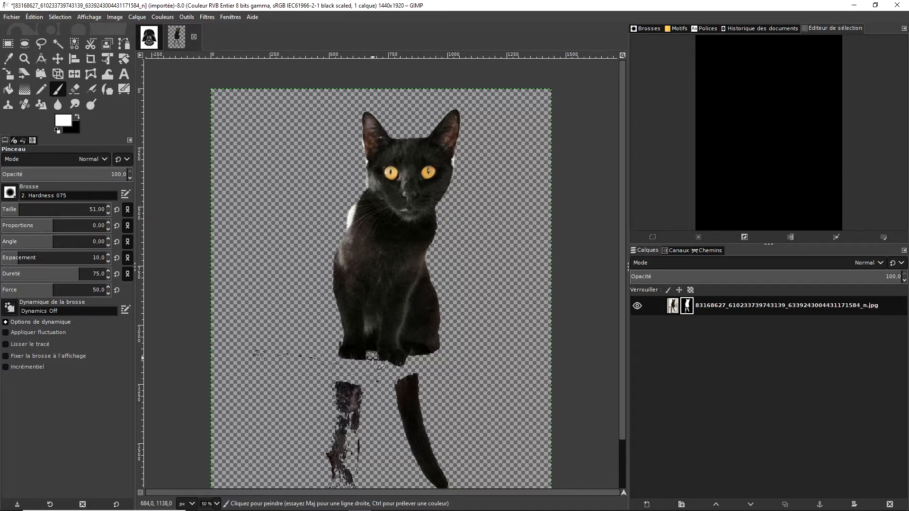
- Paint black on the layer mask to hide the scratching post, the tail and the platform remnants below the cat
key("x")
left_click_drag(401, 381, 391, 395)
mouse_move(414, 381)
left_mouse_down()
mouse_move(371, 382)
mouse_move(420, 377)
mouse_move(392, 402)
mouse_move(427, 403)
mouse_move(433, 410)
mouse_move(421, 422)
mouse_move(441, 420)
mouse_move(401, 423)
mouse_move(402, 445)
mouse_move(415, 451)
mouse_move(380, 448)
mouse_move(414, 434)
mouse_move(427, 451)
mouse_move(459, 458)
mouse_move(465, 478)
mouse_move(420, 492)
mouse_move(340, 467)
mouse_move(388, 485)
mouse_move(396, 474)
mouse_move(382, 460)
mouse_move(393, 455)
mouse_move(329, 439)
mouse_move(321, 382)
mouse_move(343, 395)
left_mouse_up()
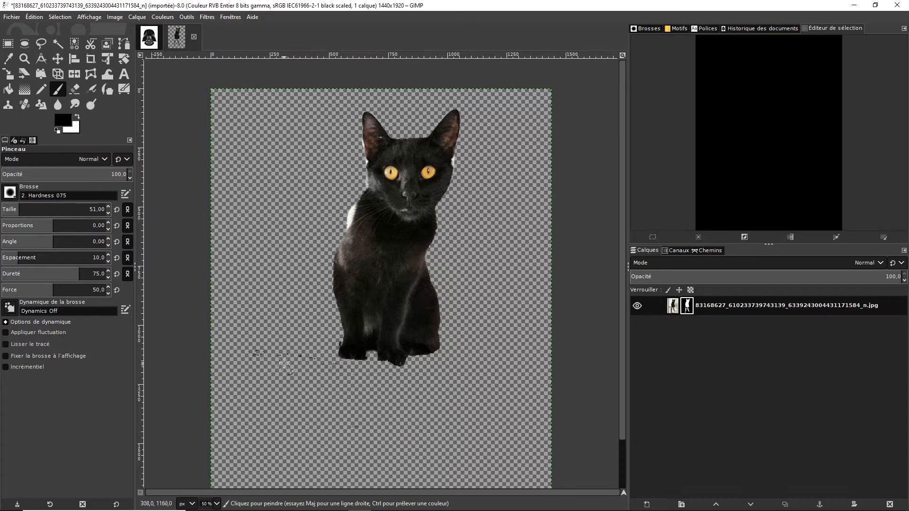
mouse_move(266, 348)
left_mouse_down()
mouse_move(308, 346)
mouse_move(271, 335)
mouse_move(249, 367)
left_mouse_up()
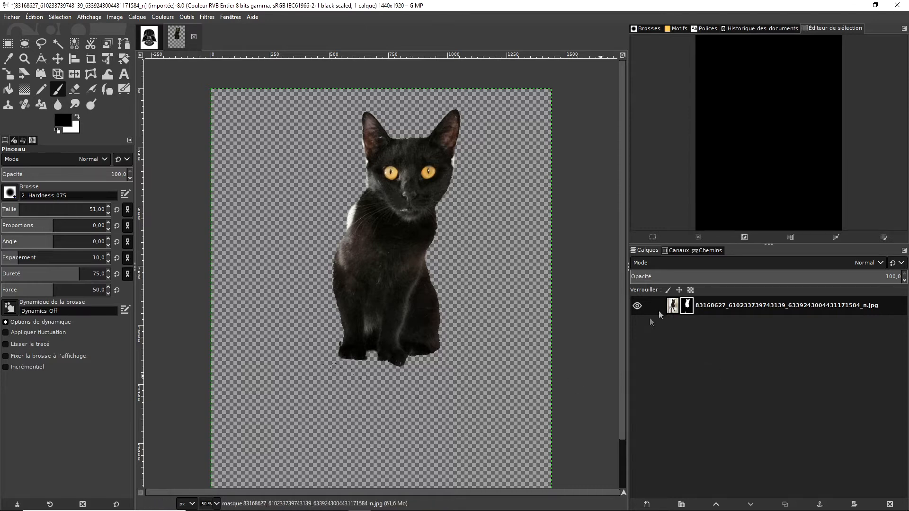
- Create a 1440 × 1920 px layer filled with the white background color and move it below the cat layer
left_click(647, 504)
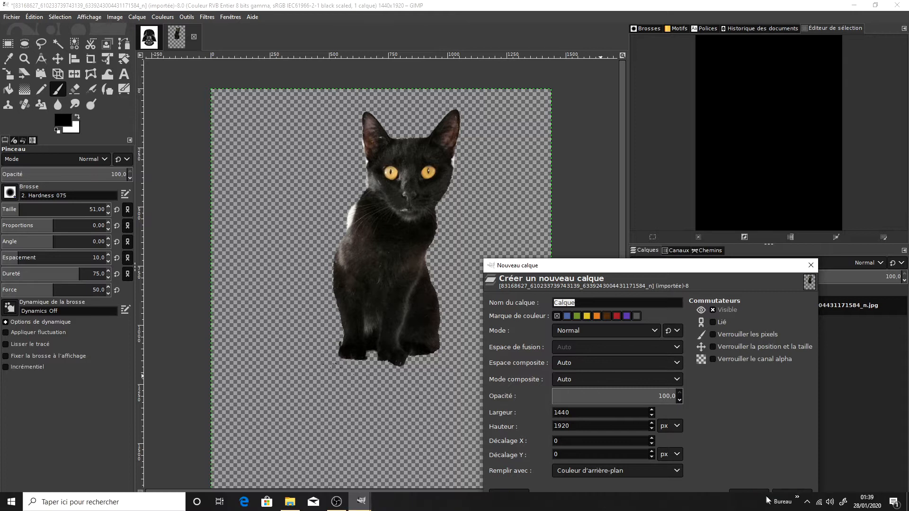
left_click(749, 495)
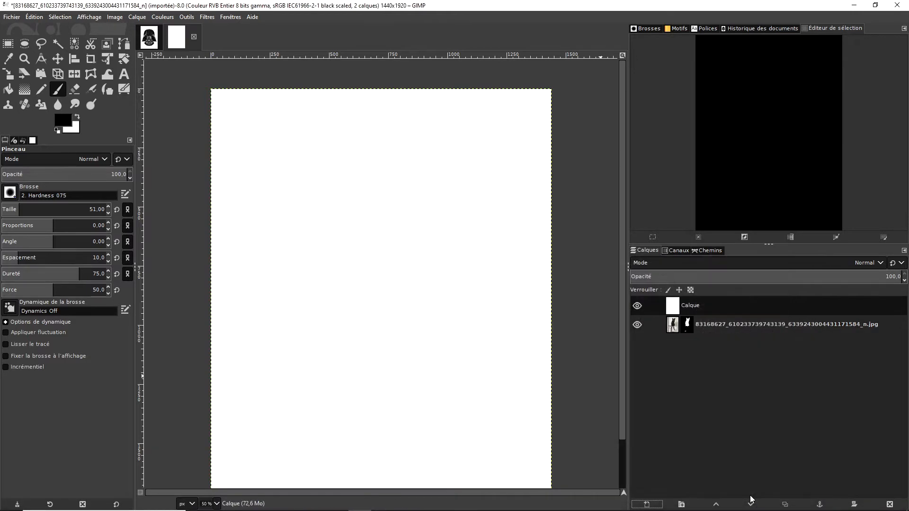
left_click_drag(695, 306, 697, 333)
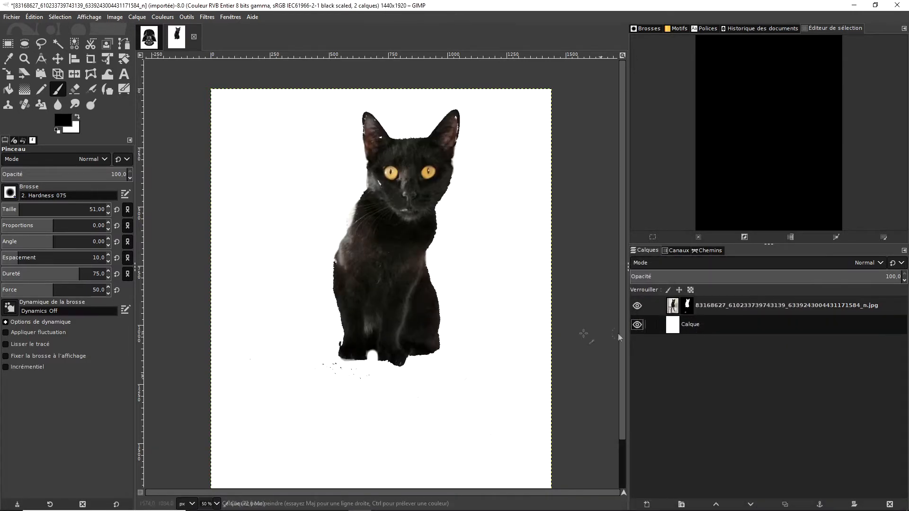
- Paint black on the cat layer's mask to hide the specks below the cat's left front paw
left_click_drag(322, 361, 359, 373)
key("x")
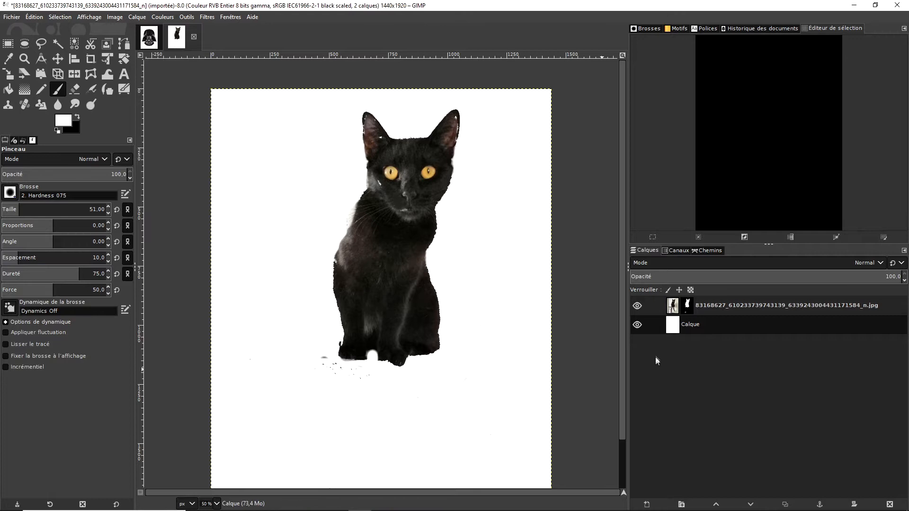
left_click(688, 306)
mouse_move(317, 356)
left_mouse_down()
mouse_move(349, 373)
mouse_move(318, 373)
mouse_move(369, 378)
left_mouse_up()
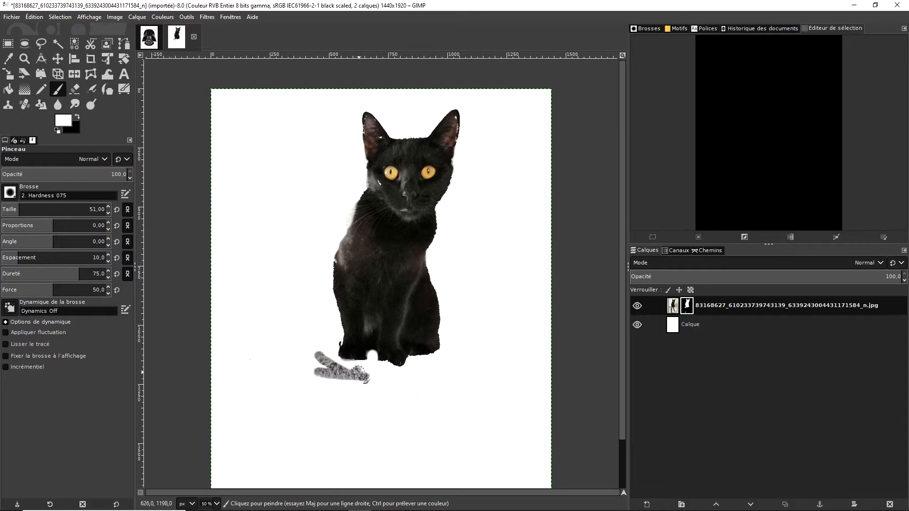
key("x")
mouse_move(359, 374)
left_mouse_down()
mouse_move(378, 377)
mouse_move(351, 384)
mouse_move(334, 369)
mouse_move(366, 366)
mouse_move(314, 347)
left_mouse_up()
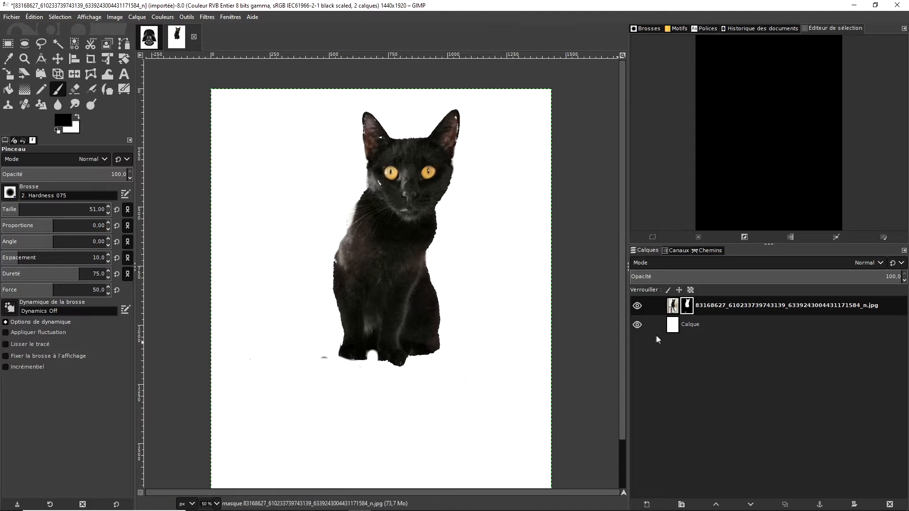
- Paint white on the Calque background layer over the stray dark mark beside the cat's paws
left_click(670, 329)
mouse_move(316, 352)
left_mouse_down()
mouse_move(368, 372)
mouse_move(311, 347)
mouse_move(336, 339)
left_mouse_up()
key("x")
- Paint black on the cat layer's mask to hide the faint specks in the lower background
left_click(687, 306)
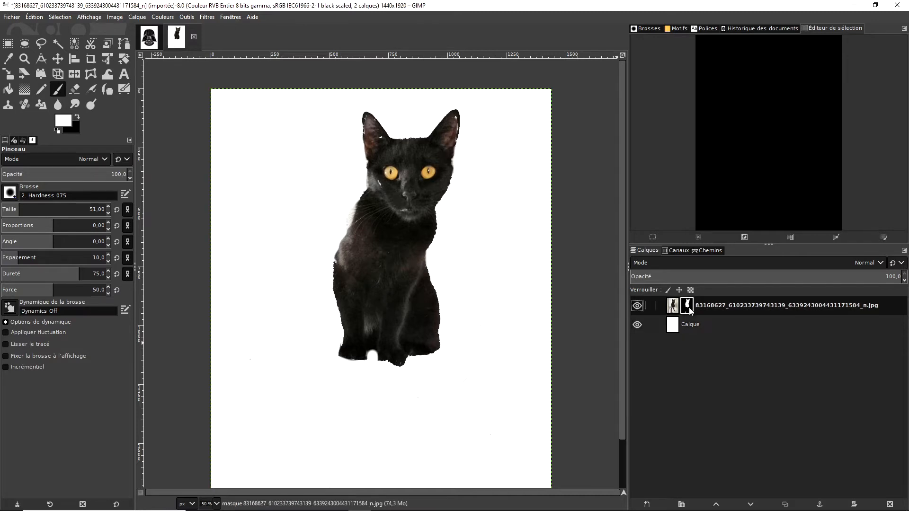
scroll(571, 373, "down", 3)
mouse_move(349, 426)
left_mouse_down()
mouse_move(330, 436)
mouse_move(358, 433)
mouse_move(350, 438)
mouse_move(335, 438)
mouse_move(364, 423)
mouse_move(281, 444)
mouse_move(380, 454)
mouse_move(259, 476)
mouse_move(354, 480)
left_mouse_up()
key("x")
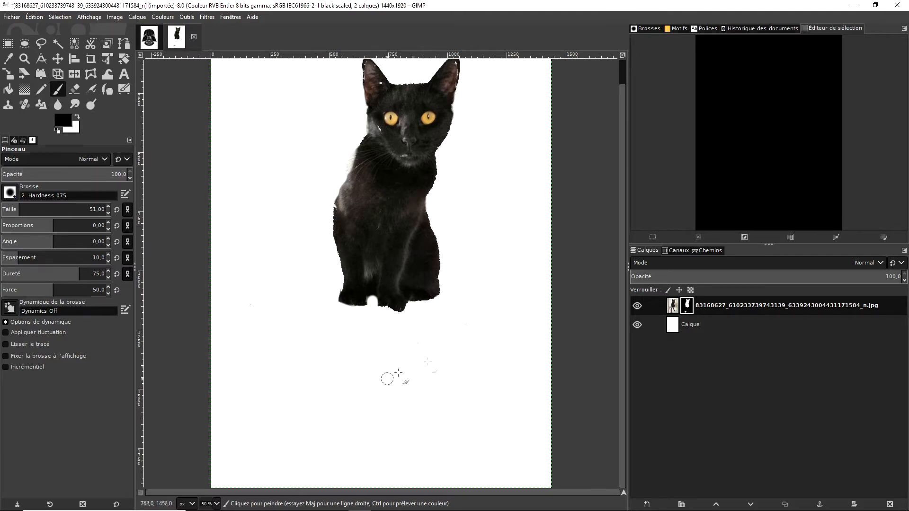
- Paint on the mask to restore the holes in the left ear and cheek and refine the neck and right flank edges
mouse_move(378, 120)
left_mouse_down()
mouse_move(388, 141)
mouse_move(381, 127)
mouse_move(377, 149)
mouse_move(377, 74)
mouse_move(383, 85)
mouse_move(368, 64)
mouse_move(373, 91)
left_mouse_up()
key("x")
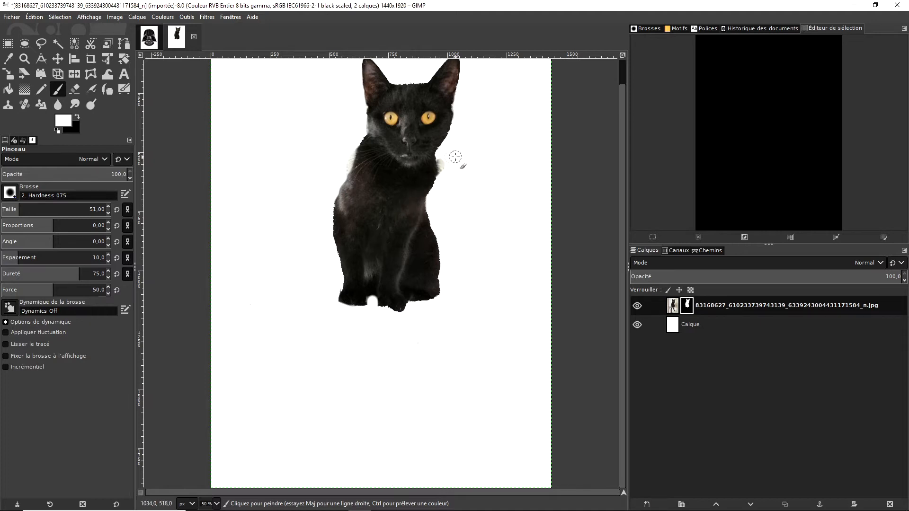
key("x")
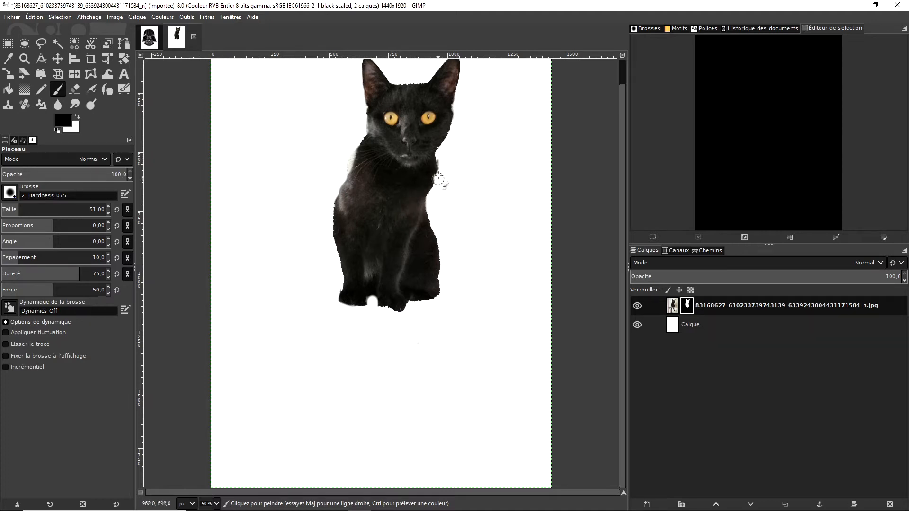
key("x")
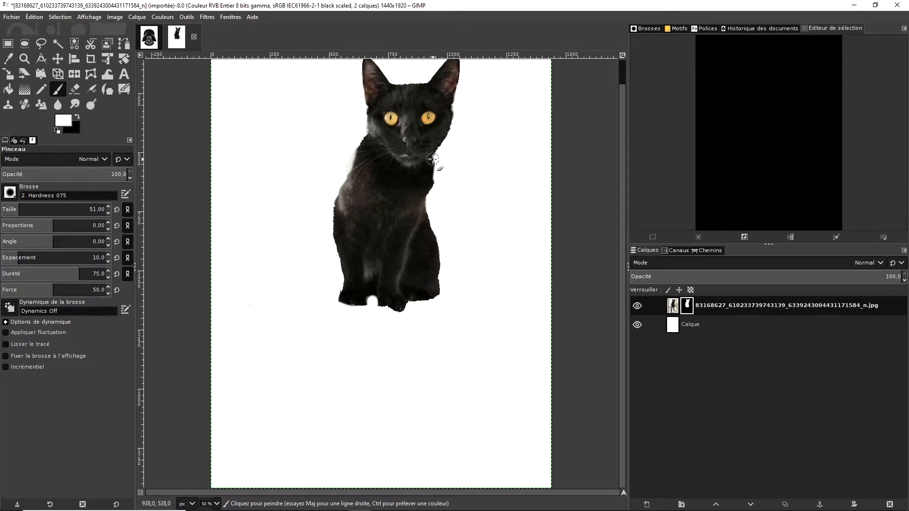
mouse_move(434, 157)
left_mouse_down()
mouse_move(426, 218)
mouse_move(438, 297)
left_mouse_up()
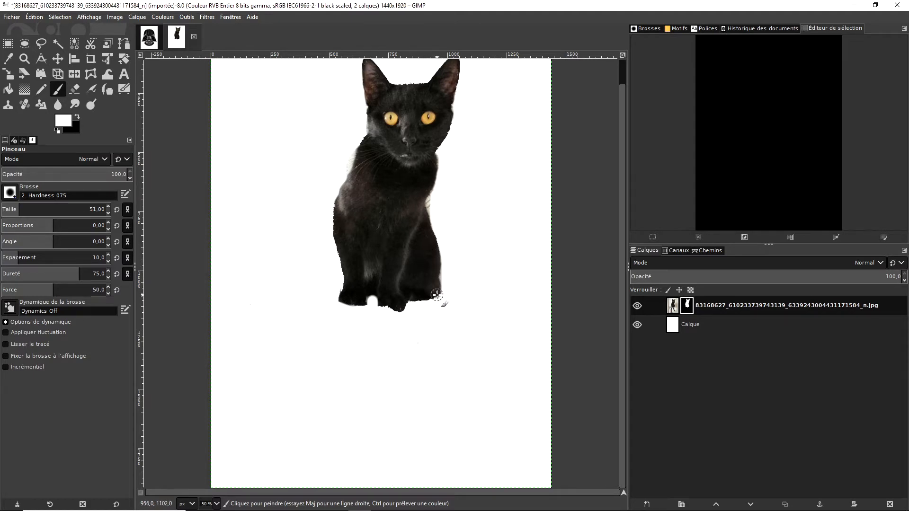
- Paint black on the mask to trim the fringe along the left shoulder, the rear foot and the left paw
key("x")
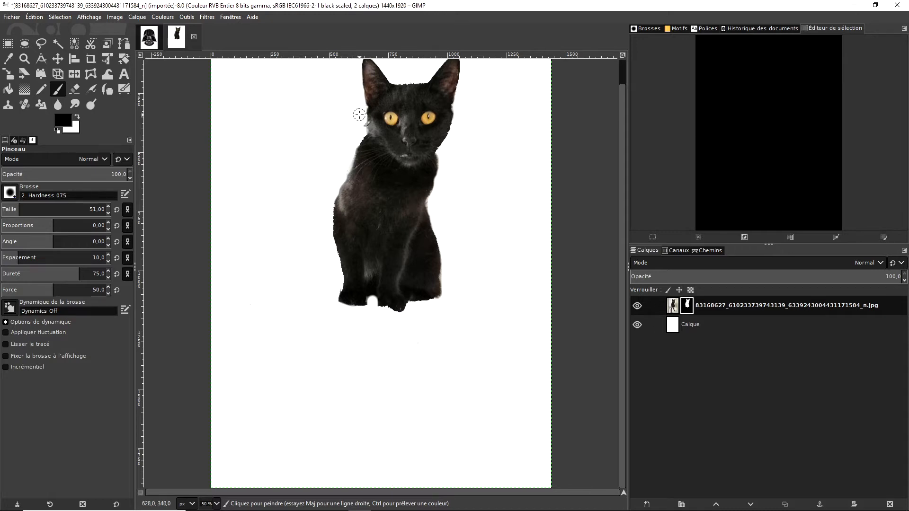
left_click_drag(444, 297, 410, 309)
key("ctrl+z")
left_click_drag(336, 290, 336, 300)
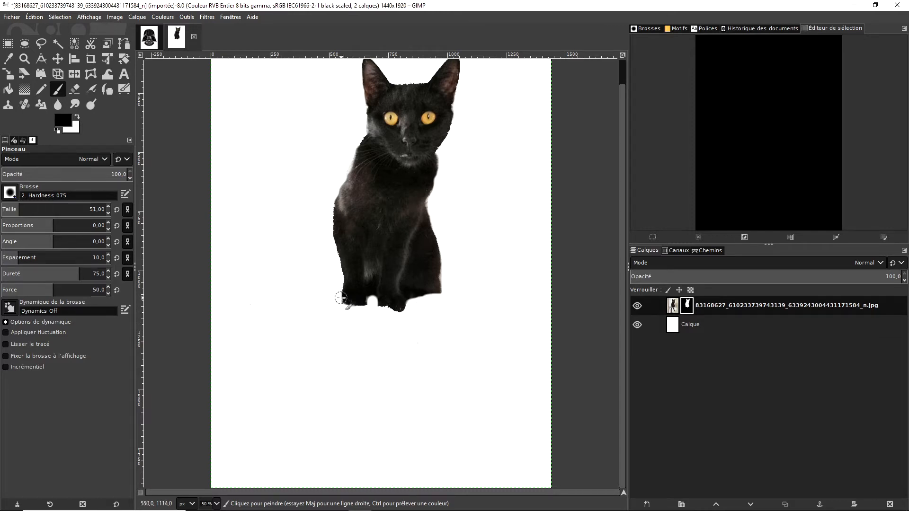
- Alternate white and black on the mask to restore the bottoms of the front paws and clean their outline
key("x")
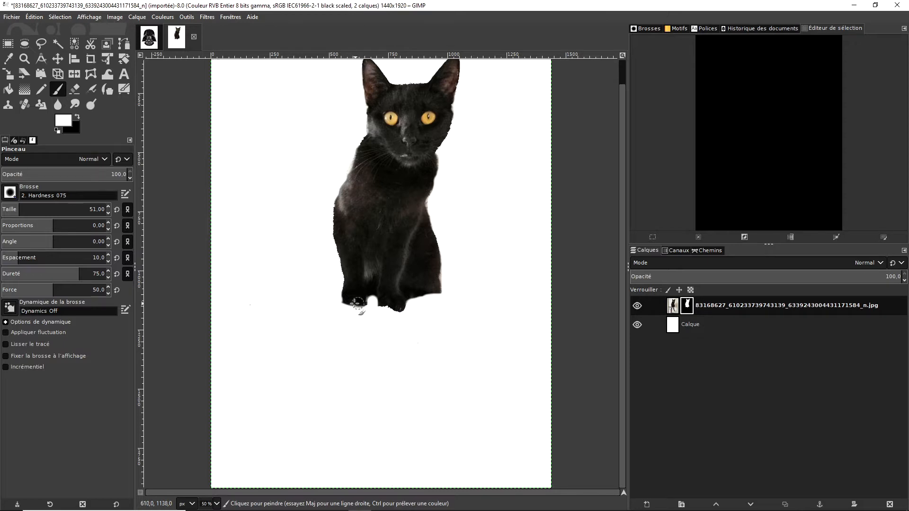
key("x")
mouse_move(387, 303)
left_mouse_down()
mouse_move(380, 299)
mouse_move(396, 297)
left_mouse_up()
key("x")
- Alternate white and black on the mask to smooth the right edge of the cat's head and cheek
key("x")
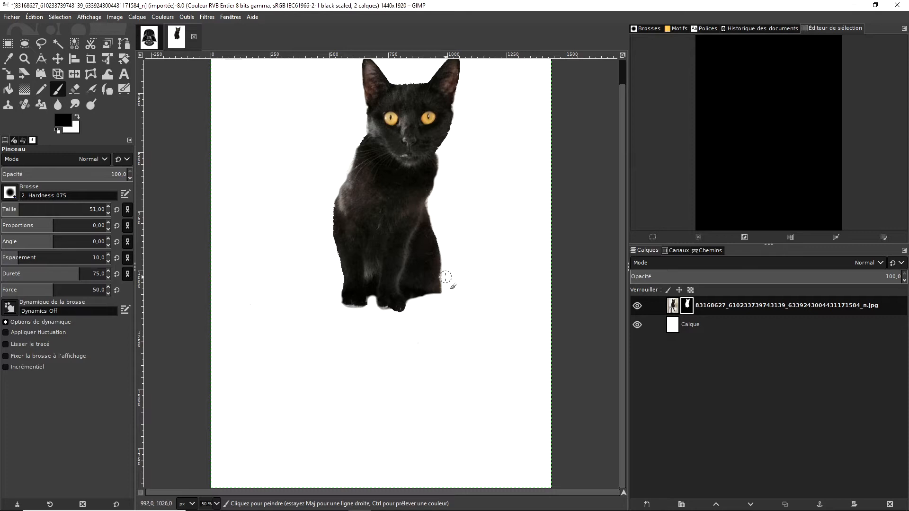
key("x")
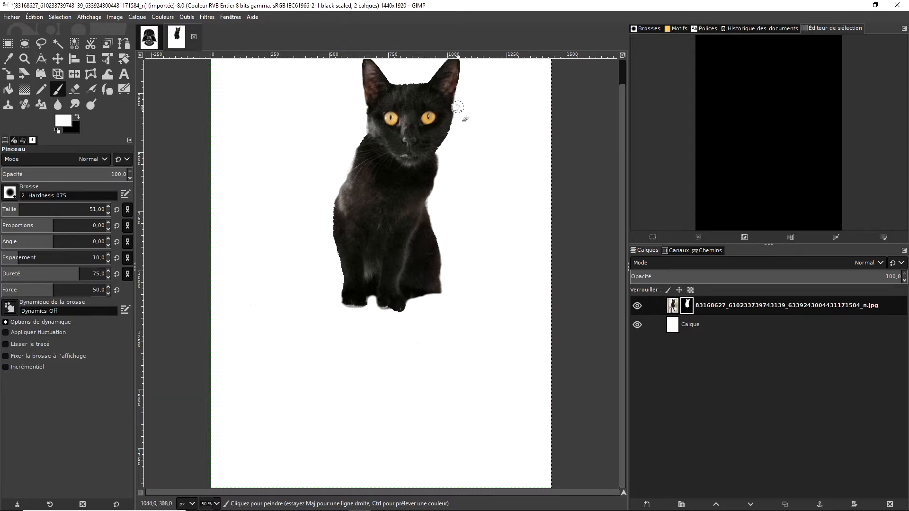
key("x")
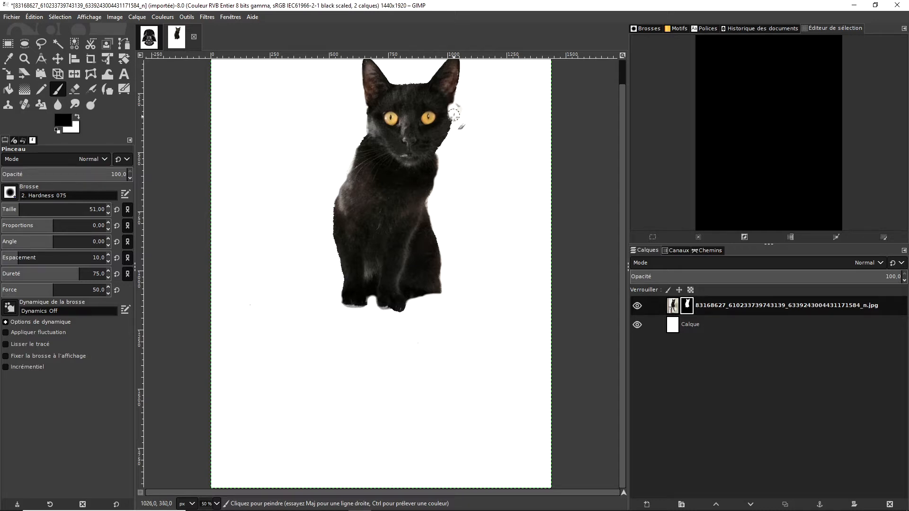
key("x")
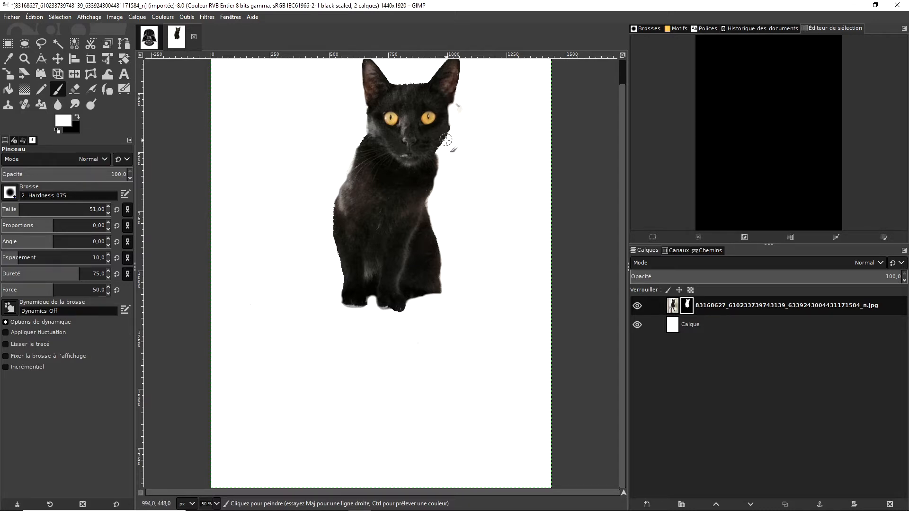
mouse_move(443, 142)
left_mouse_down()
mouse_move(450, 99)
mouse_move(461, 106)
mouse_move(465, 93)
mouse_move(444, 152)
left_mouse_up()
key("x")
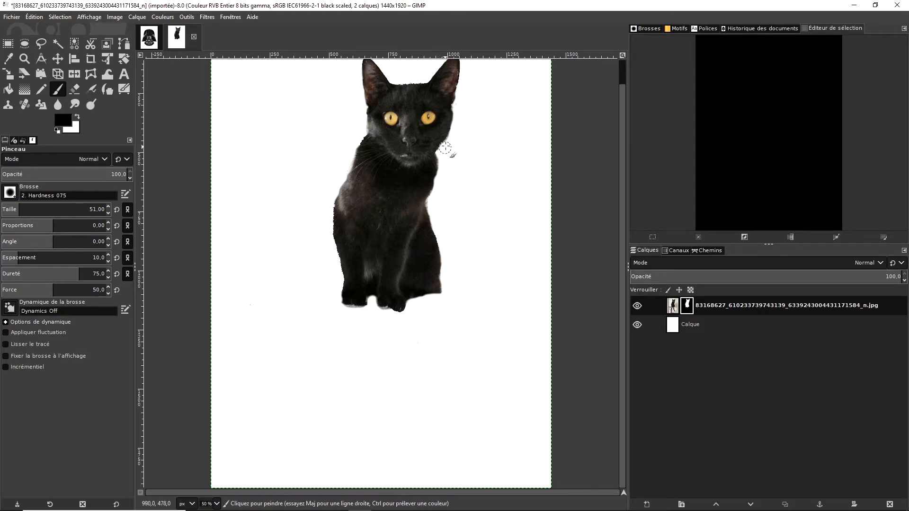
- Touch up the mask along the left edge of the cat's cheek and head with white and black
key("x")
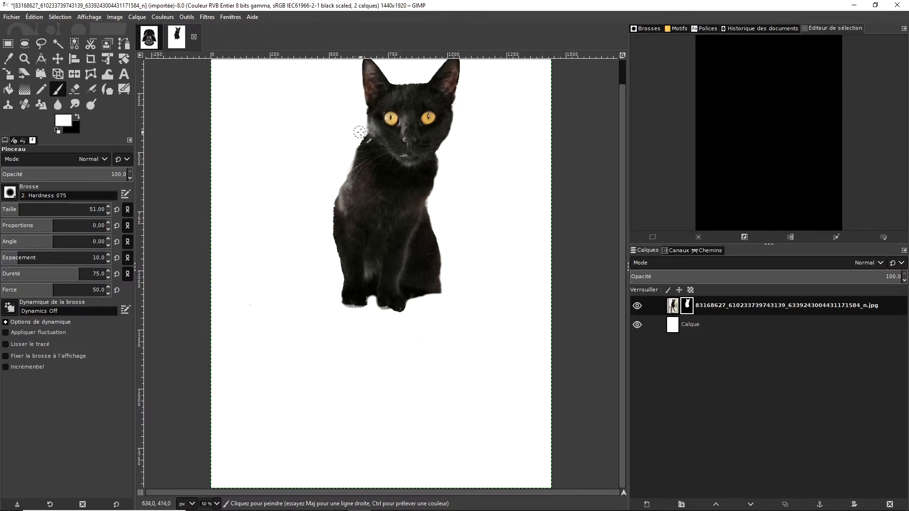
mouse_move(361, 130)
left_mouse_down()
mouse_move(352, 142)
mouse_move(358, 127)
left_mouse_up()
key("x")
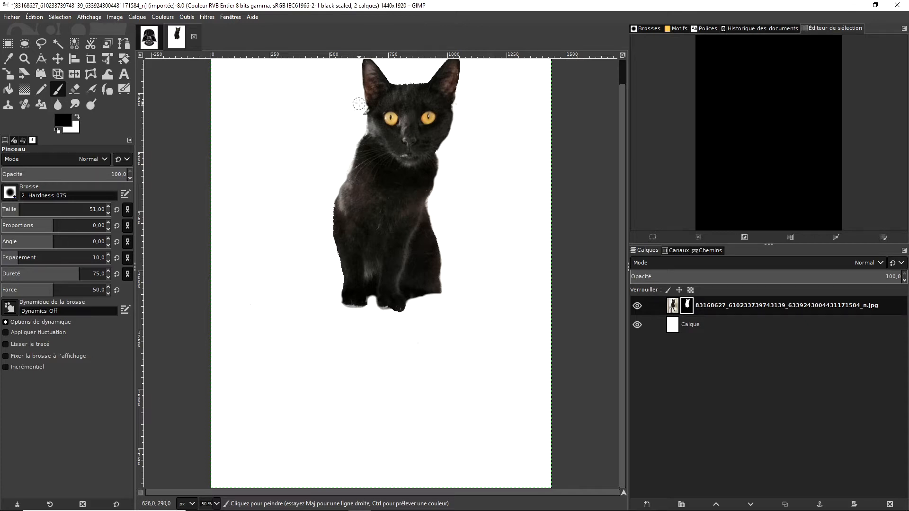
key("x")
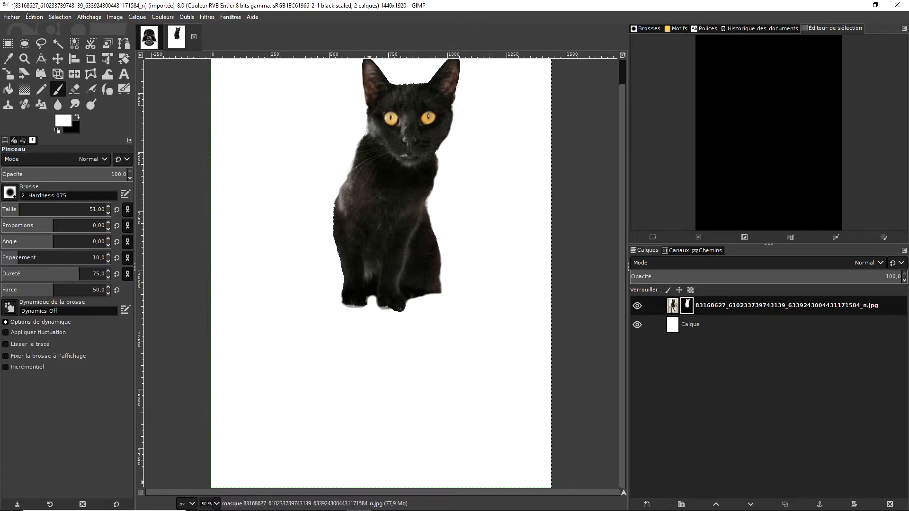
- Refine the mask along the outer edge of the cat's right ear with the Paintbrush
scroll(523, 303, "up", 1)
scroll(524, 303, "down", 1)
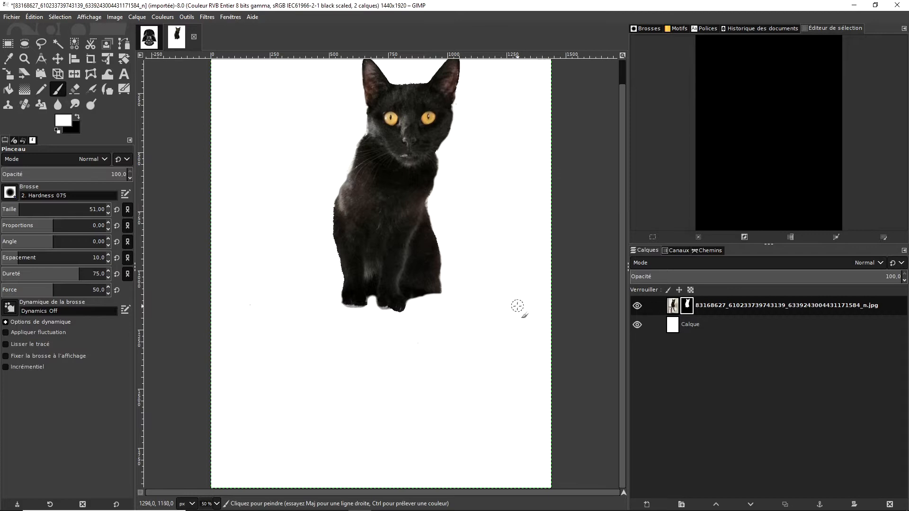
scroll(516, 307, "up", 1)
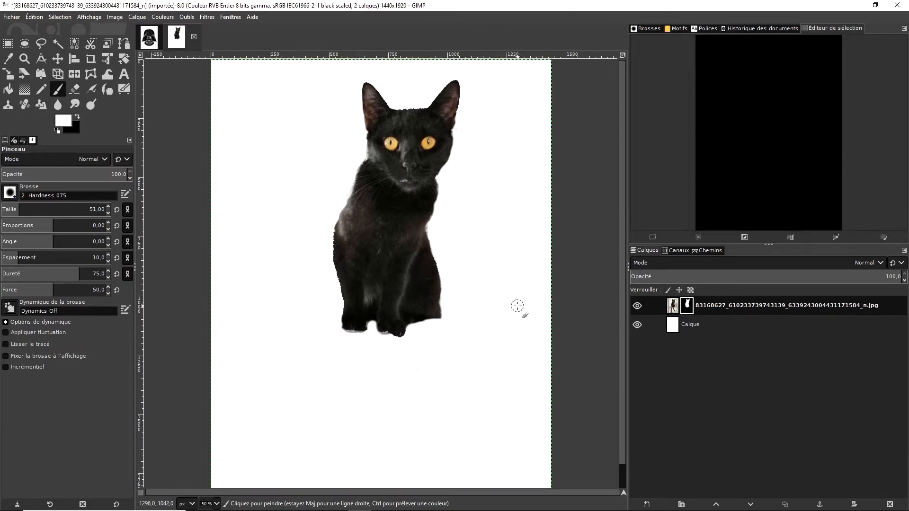
scroll(517, 306, "down", 1)
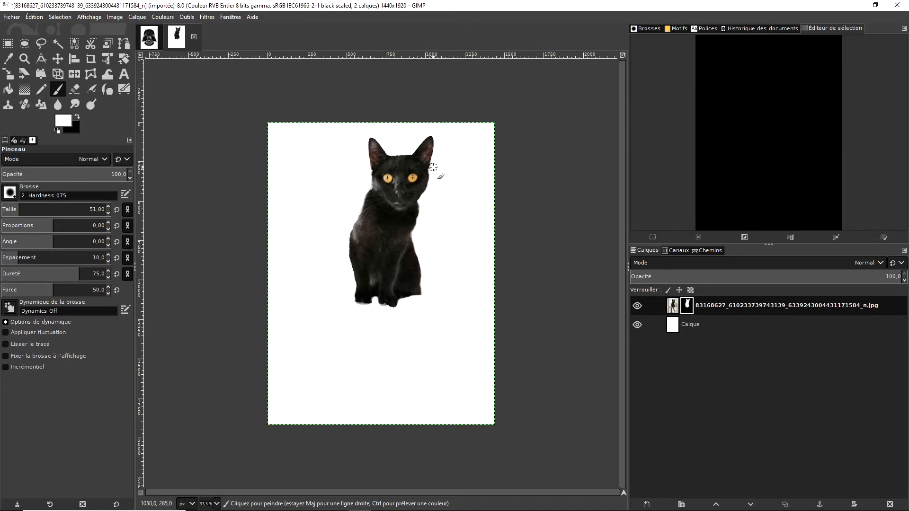
left_click_drag(434, 171, 437, 152)
key("x")
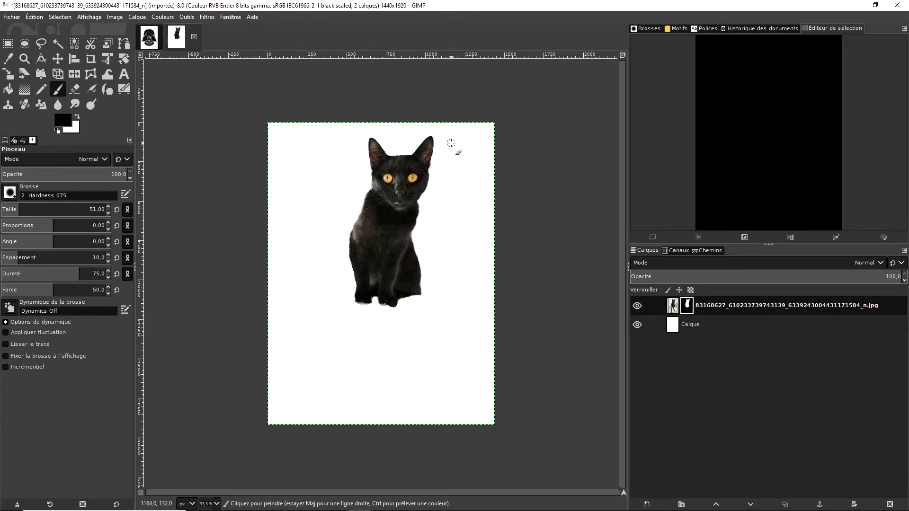
- Hide the white Calque layer and trim the pale fringe on the cat's left shoulder by painting on the mask
left_click(637, 324)
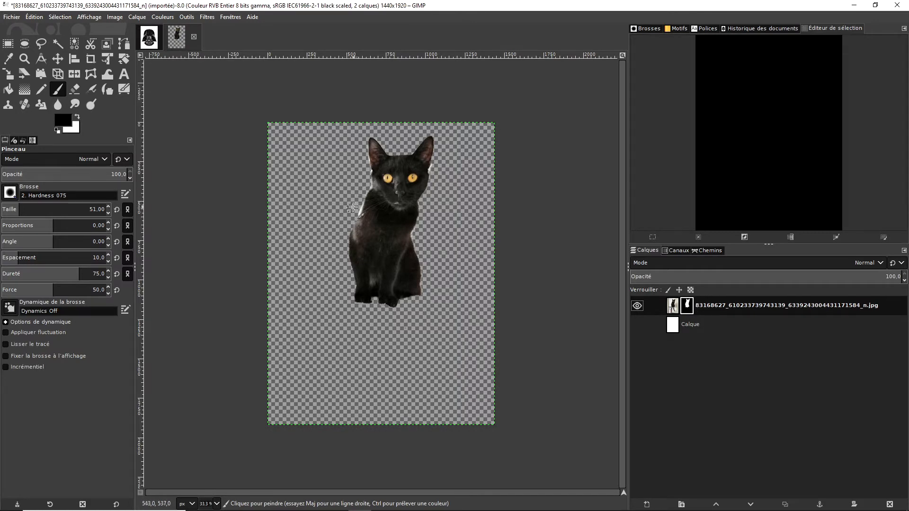
key("x")
key("x")
key("x")
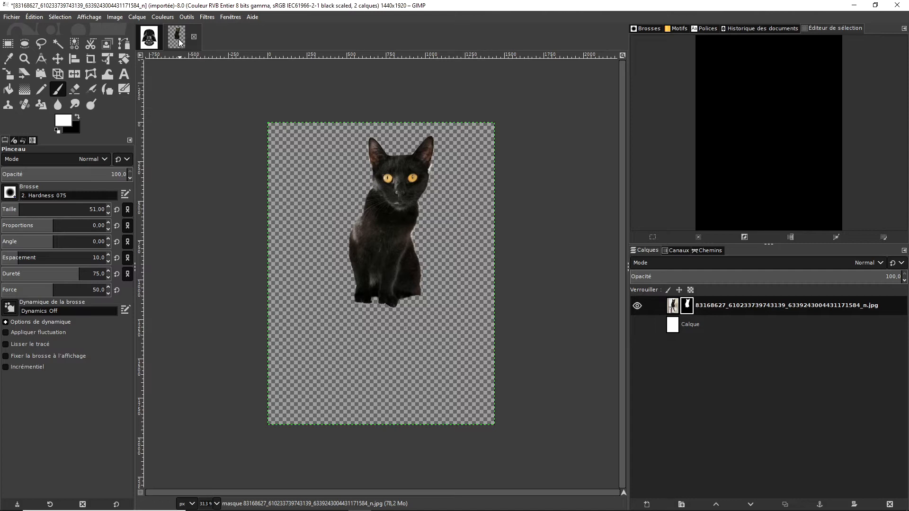
- Switch to the Darth Vader helmet image and select its white background by red with Fuzzy Select, threshold 76.7
left_click(150, 38)
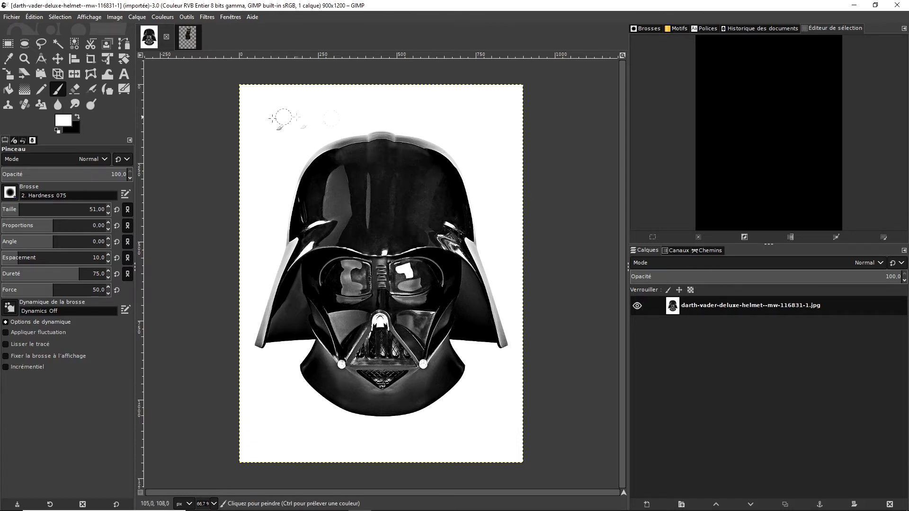
left_click(58, 43)
left_click(304, 122)
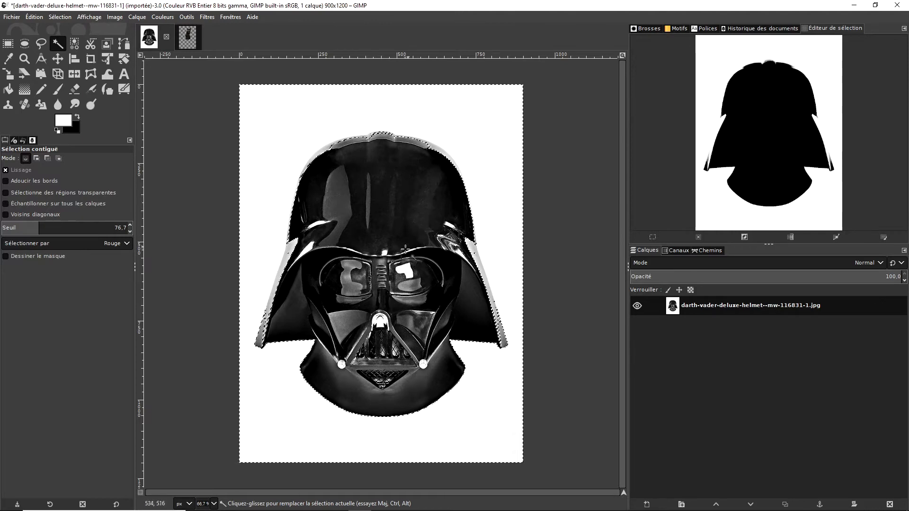
- Invert the selection so that the helmet is selected instead of the background
right_click(681, 309)
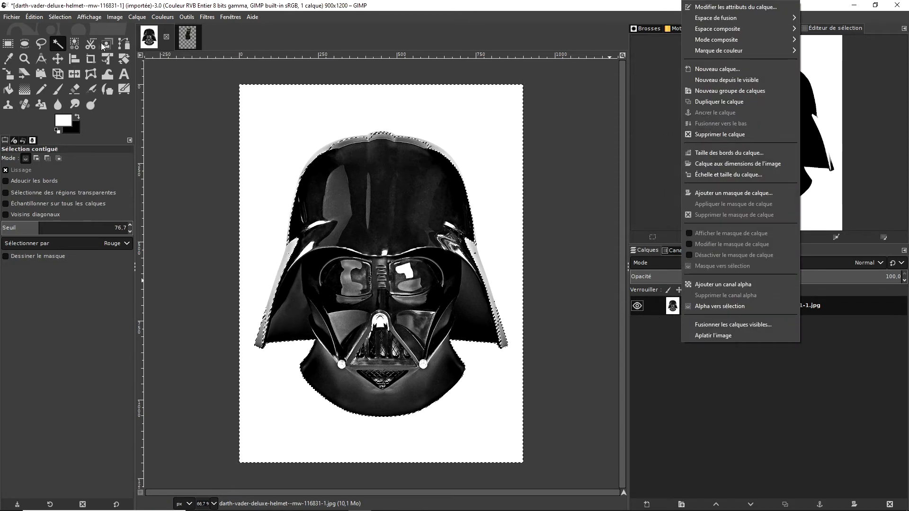
left_click(39, 18)
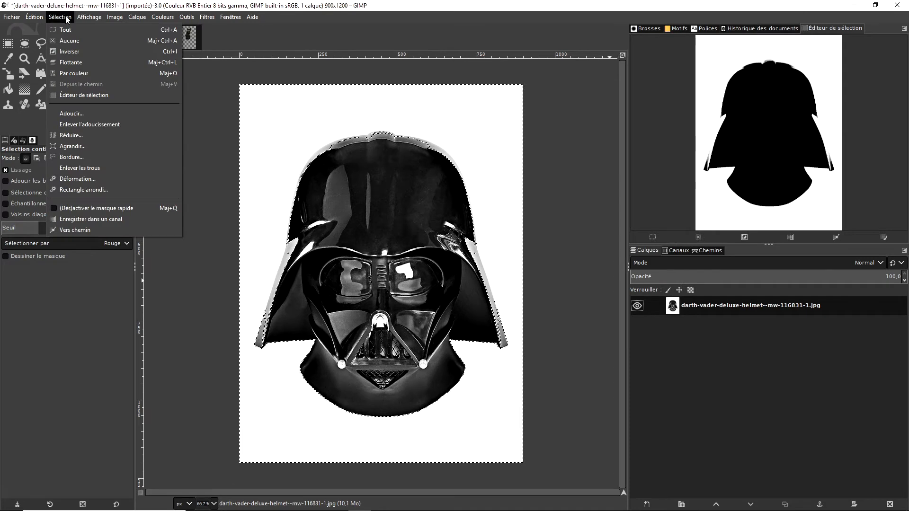
left_click(78, 52)
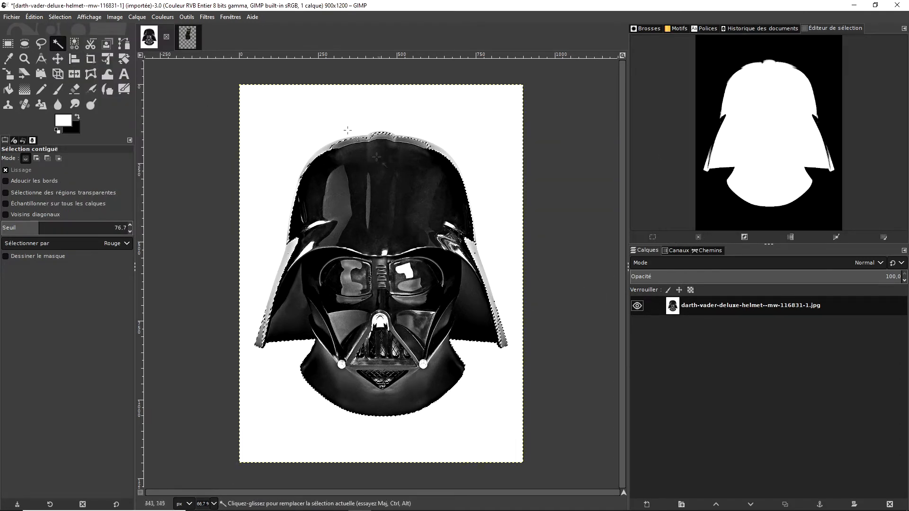
- Add a layer mask to the helmet layer based on the current selection and clear the selection
left_click(60, 17)
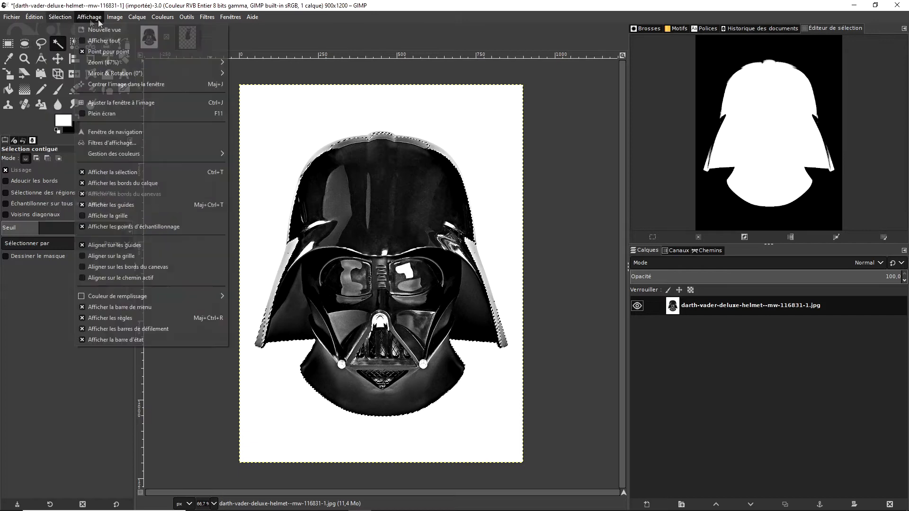
mouse_move(113, 19)
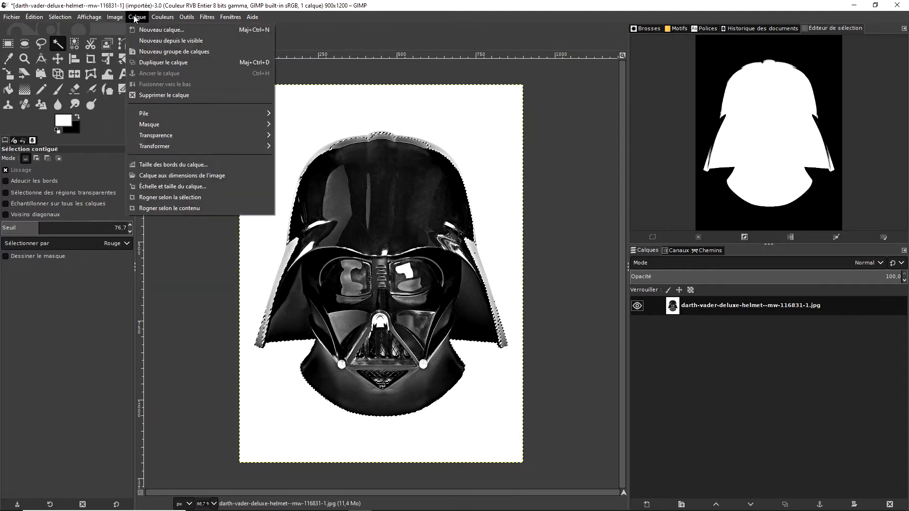
left_click(760, 307)
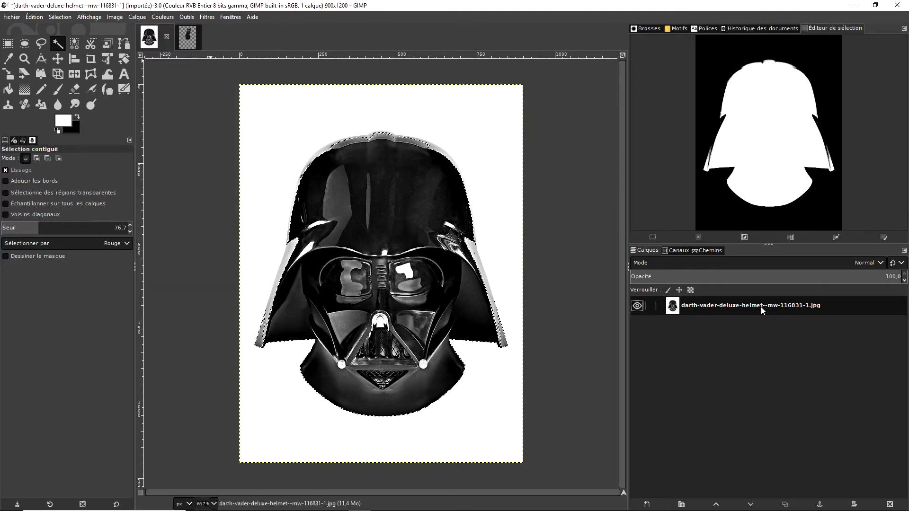
right_click(760, 307)
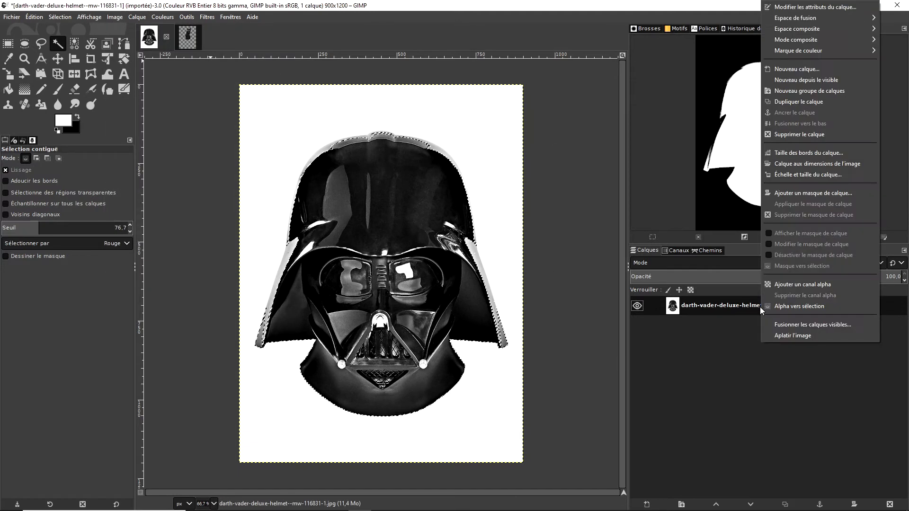
left_click(799, 193)
left_click(739, 196)
left_click(804, 266)
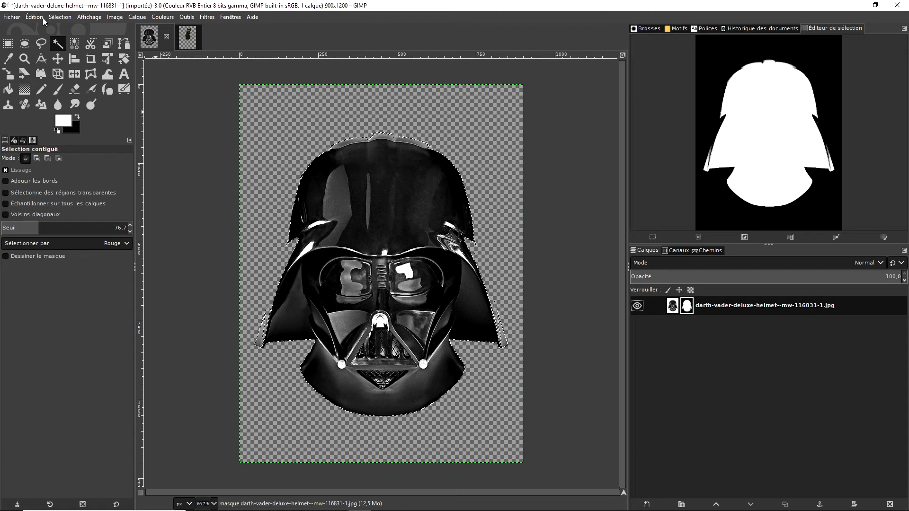
key("ctrl+shift+a")
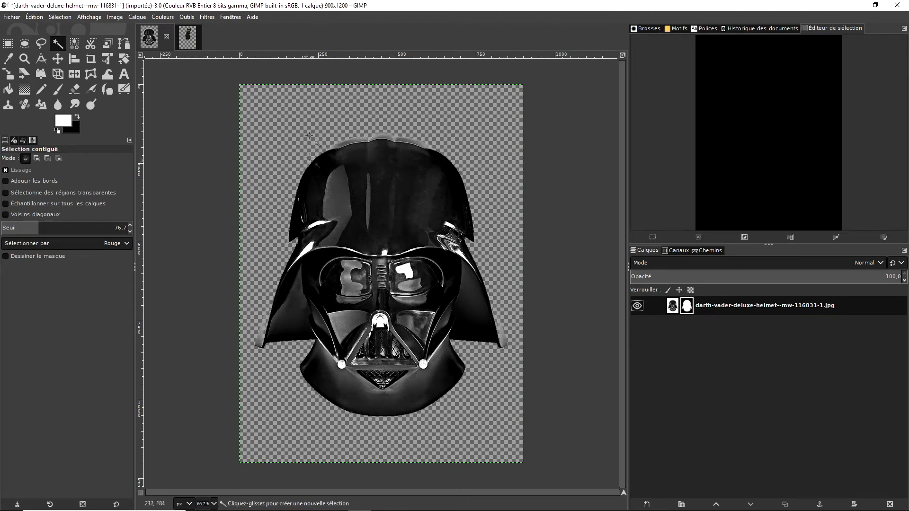
- Paint black on the mask with the Paintbrush, Hardness 075 at size 51, to hide the face and neck beneath the helmet dome
left_click(56, 90)
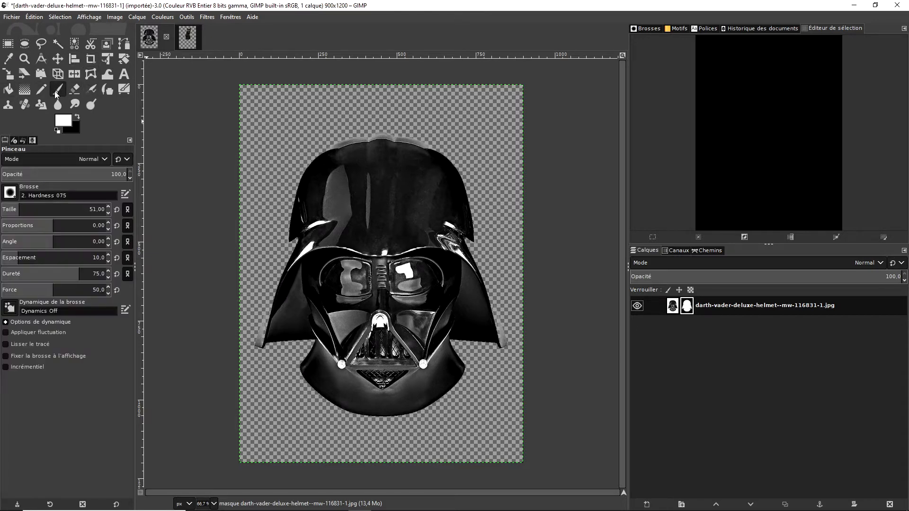
left_click(10, 192)
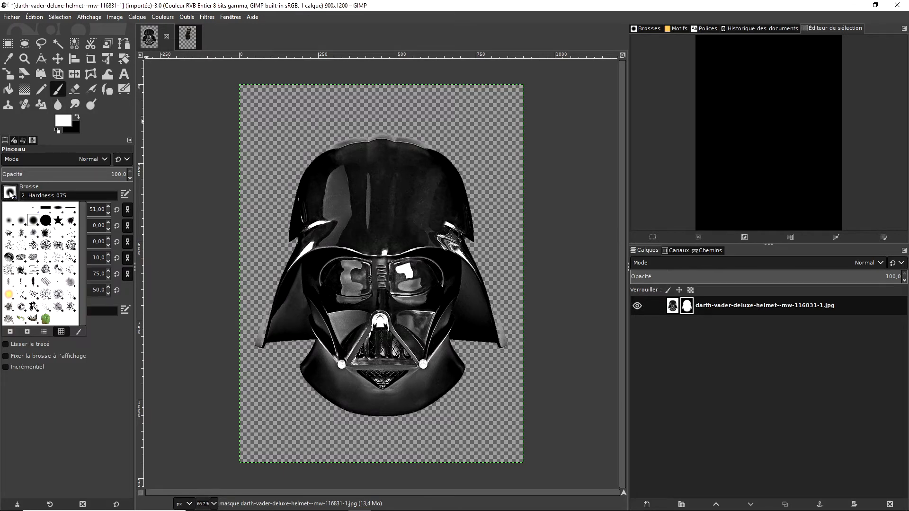
left_click(301, 309)
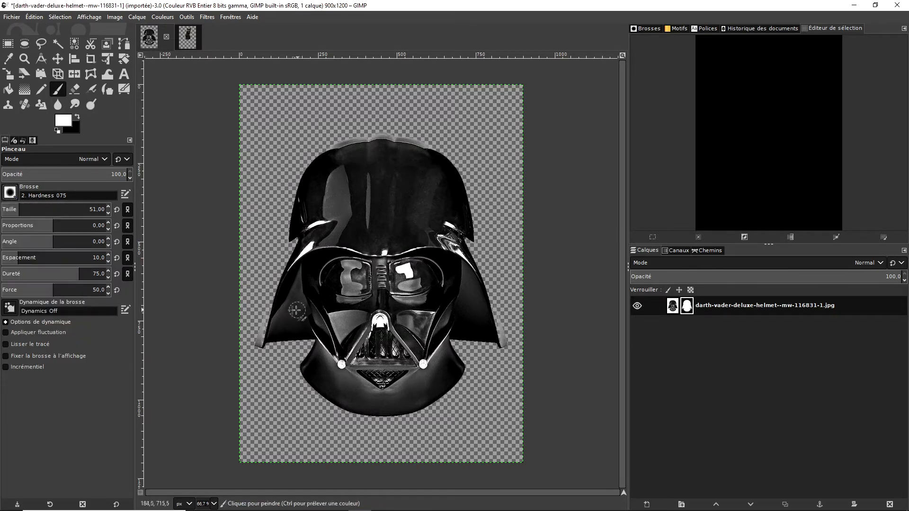
left_click(10, 192)
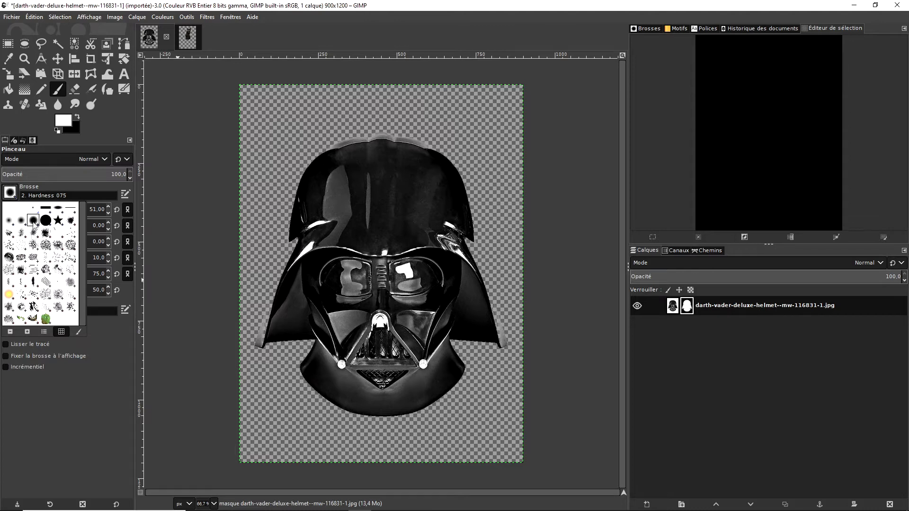
left_click(111, 131)
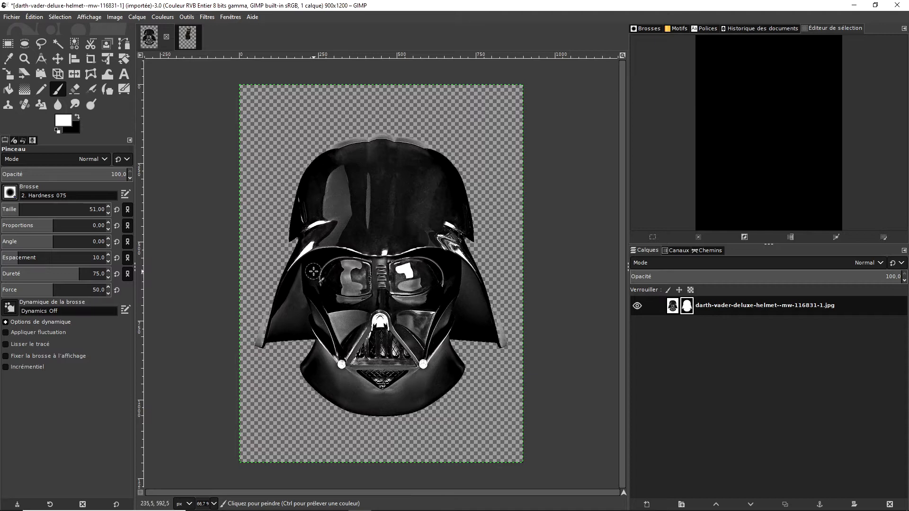
left_click(316, 293)
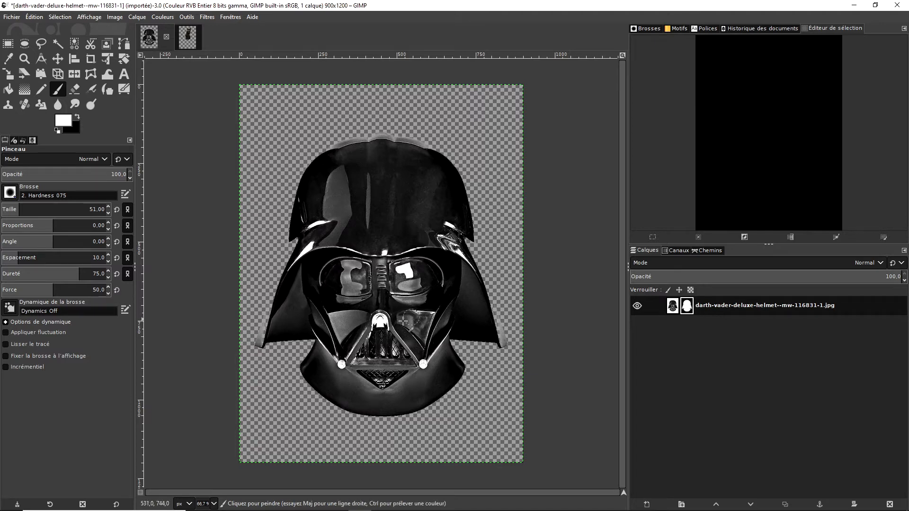
key("x")
mouse_move(315, 282)
left_mouse_down()
mouse_move(311, 354)
mouse_move(314, 301)
mouse_move(321, 378)
mouse_move(351, 315)
mouse_move(322, 373)
mouse_move(333, 394)
mouse_move(456, 397)
mouse_move(451, 375)
mouse_move(419, 385)
mouse_move(457, 375)
mouse_move(441, 339)
mouse_move(446, 354)
mouse_move(452, 265)
mouse_move(415, 263)
mouse_move(342, 291)
mouse_move(430, 272)
mouse_move(432, 324)
mouse_move(424, 337)
mouse_move(435, 290)
mouse_move(418, 390)
mouse_move(443, 327)
mouse_move(429, 264)
left_mouse_up()
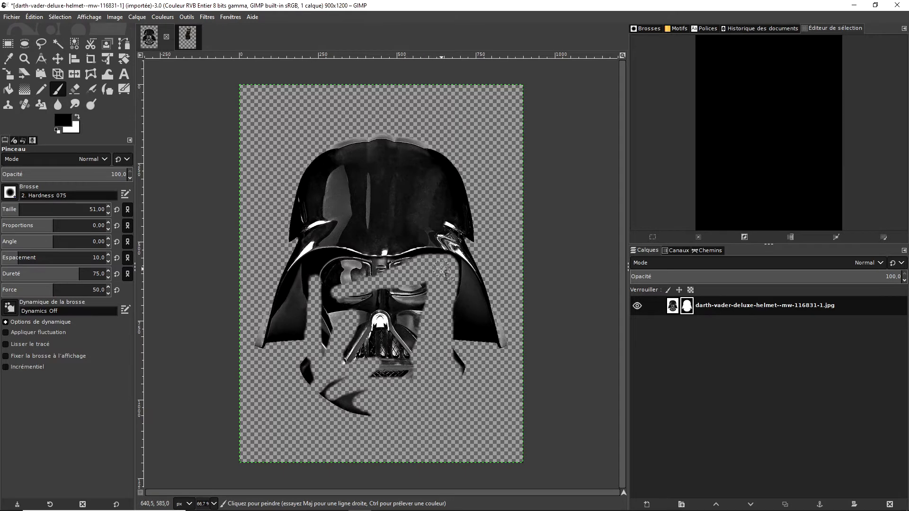
mouse_move(438, 318)
left_mouse_down()
mouse_move(389, 359)
mouse_move(402, 337)
mouse_move(409, 342)
mouse_move(385, 396)
mouse_move(426, 347)
mouse_move(335, 374)
mouse_move(387, 355)
mouse_move(385, 370)
mouse_move(353, 399)
mouse_move(326, 396)
left_mouse_up()
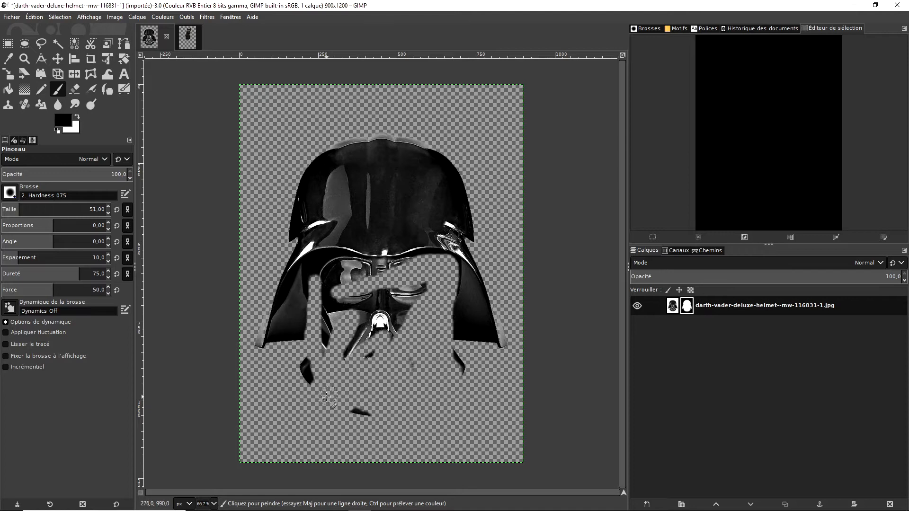
mouse_move(400, 408)
left_mouse_down()
mouse_move(357, 395)
mouse_move(317, 363)
mouse_move(322, 357)
mouse_move(295, 367)
mouse_move(338, 325)
mouse_move(330, 351)
mouse_move(369, 334)
mouse_move(358, 319)
mouse_move(403, 292)
mouse_move(379, 298)
mouse_move(394, 319)
mouse_move(431, 317)
mouse_move(374, 335)
mouse_move(347, 363)
mouse_move(316, 361)
mouse_move(323, 346)
mouse_move(320, 371)
mouse_move(293, 383)
left_mouse_up()
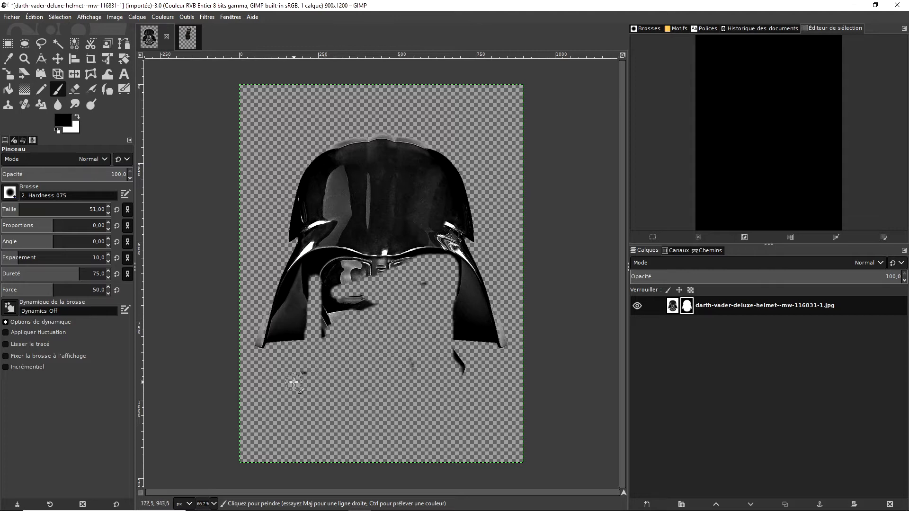
mouse_move(458, 364)
left_mouse_down()
mouse_move(377, 326)
mouse_move(376, 291)
mouse_move(347, 305)
mouse_move(339, 299)
mouse_move(324, 336)
mouse_move(326, 268)
mouse_move(389, 274)
mouse_move(325, 277)
left_mouse_up()
mouse_move(415, 264)
left_mouse_down()
mouse_move(329, 262)
mouse_move(443, 258)
mouse_move(453, 268)
mouse_move(444, 308)
left_mouse_up()
mouse_move(433, 276)
left_mouse_down()
mouse_move(408, 301)
mouse_move(381, 296)
left_mouse_up()
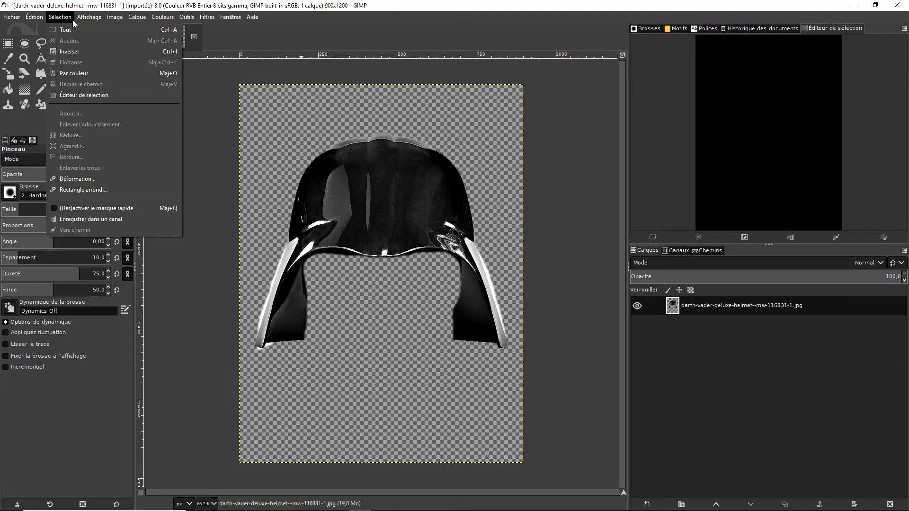
- Select the entire merged helmet image
mouse_move(40, 15)
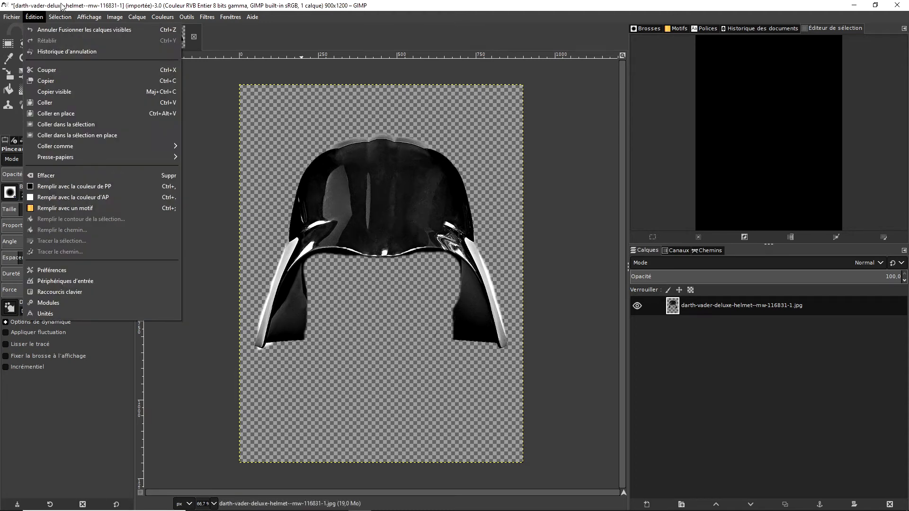
left_click(69, 27)
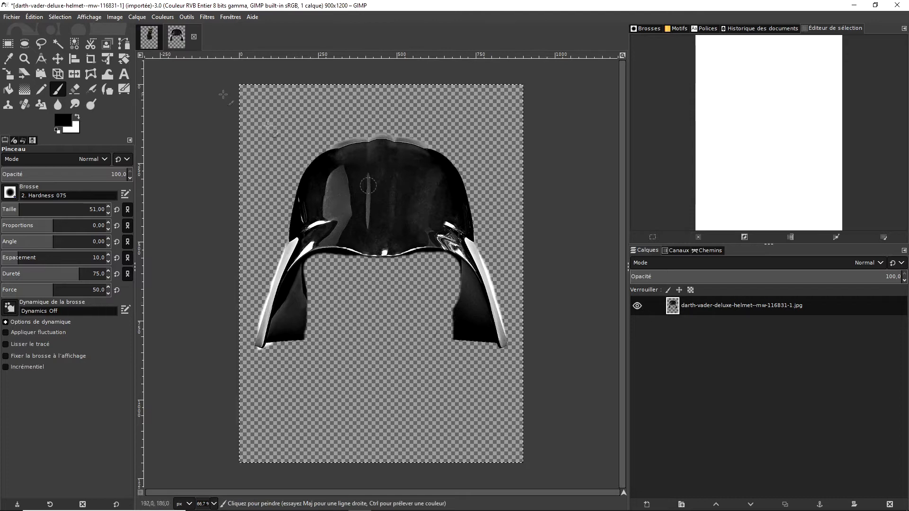
left_click(153, 41)
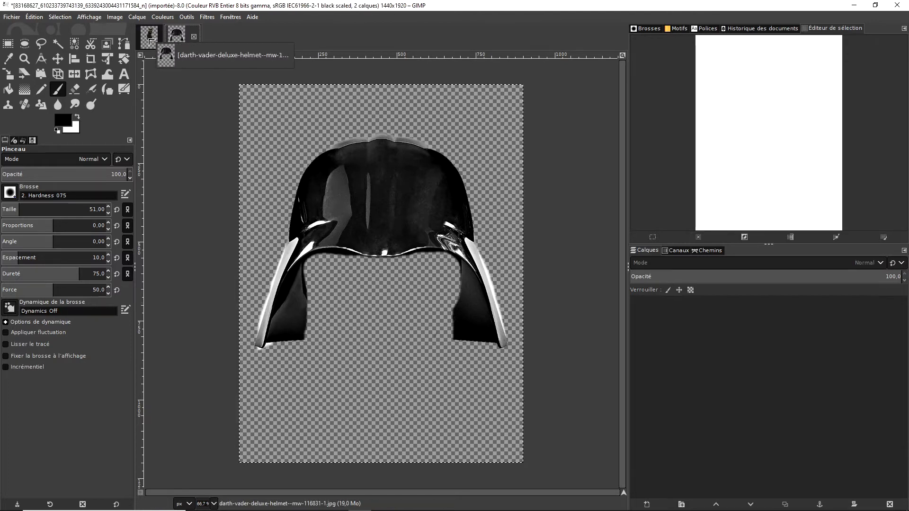
left_click(186, 40)
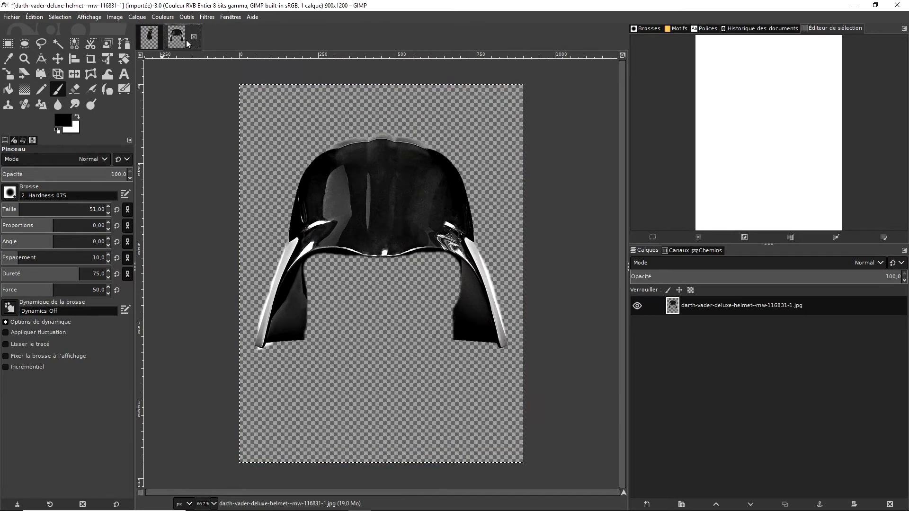
- Copy the selected helmet and switch to the black cat image
left_click(63, 18)
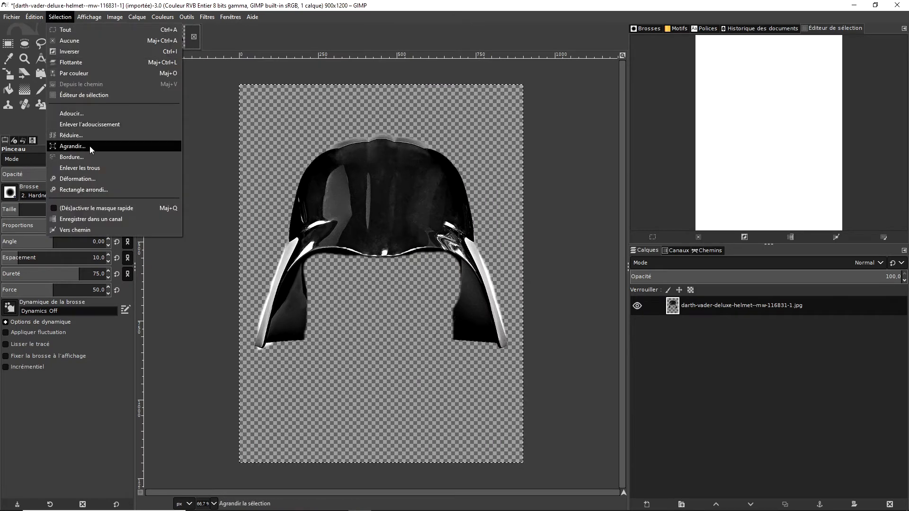
mouse_move(39, 19)
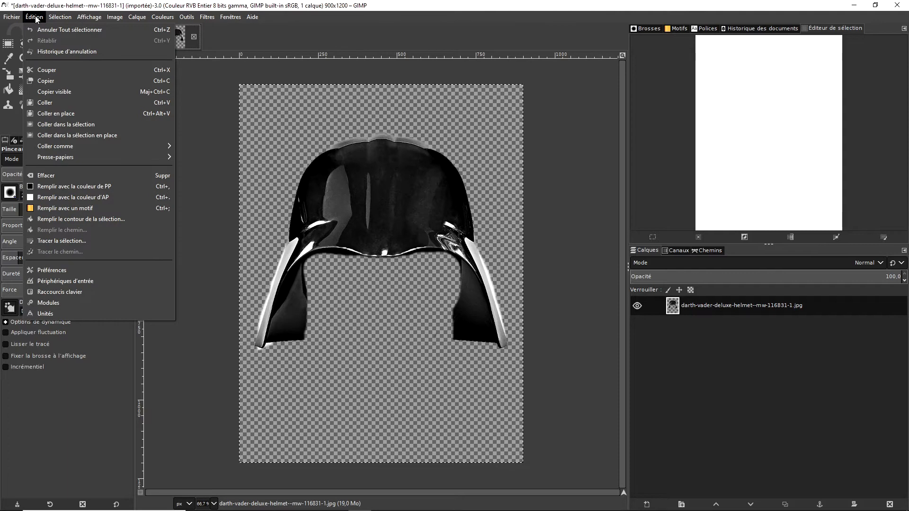
left_click(71, 83)
left_click(148, 40)
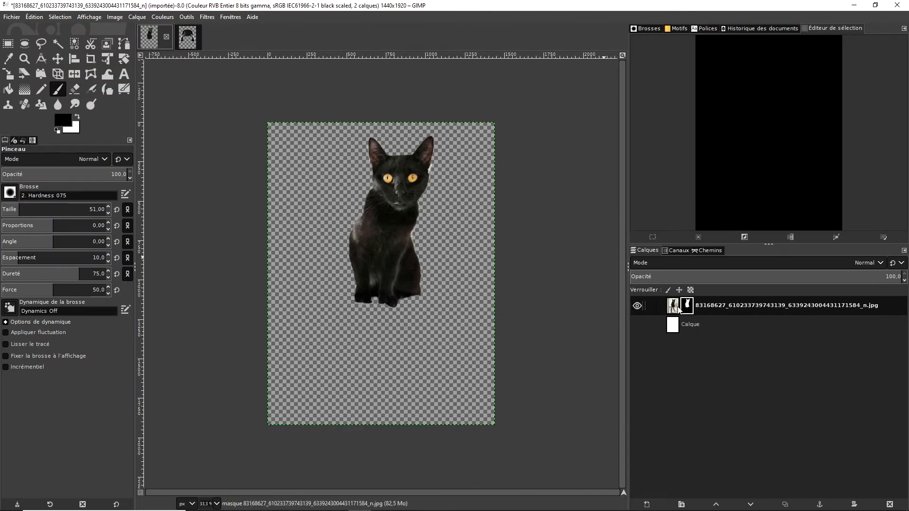
- Merge the visible layers of the cat image, expanded as necessary, keeping the invisible layers
right_click(678, 310)
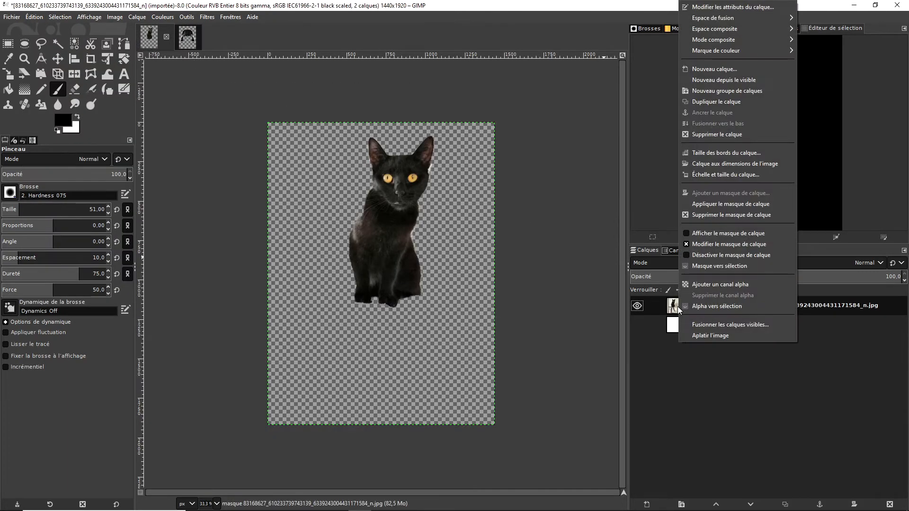
left_click(729, 324)
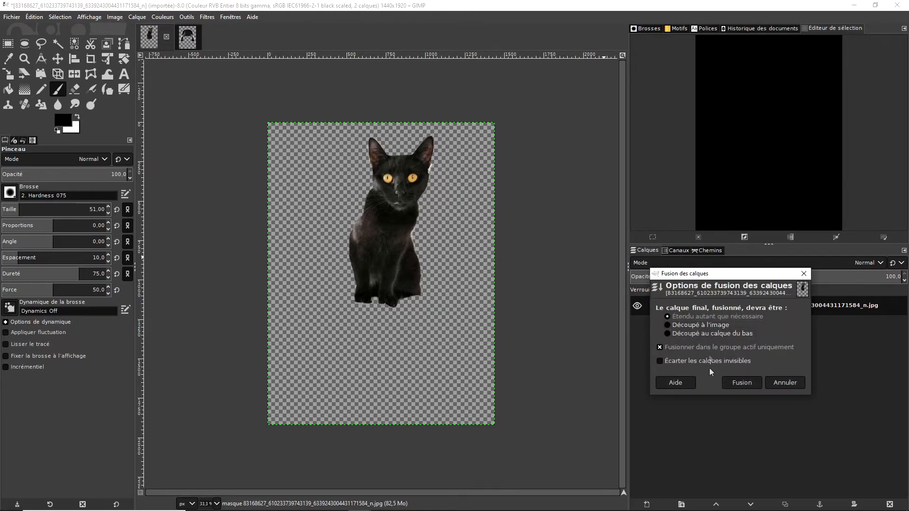
left_click(742, 383)
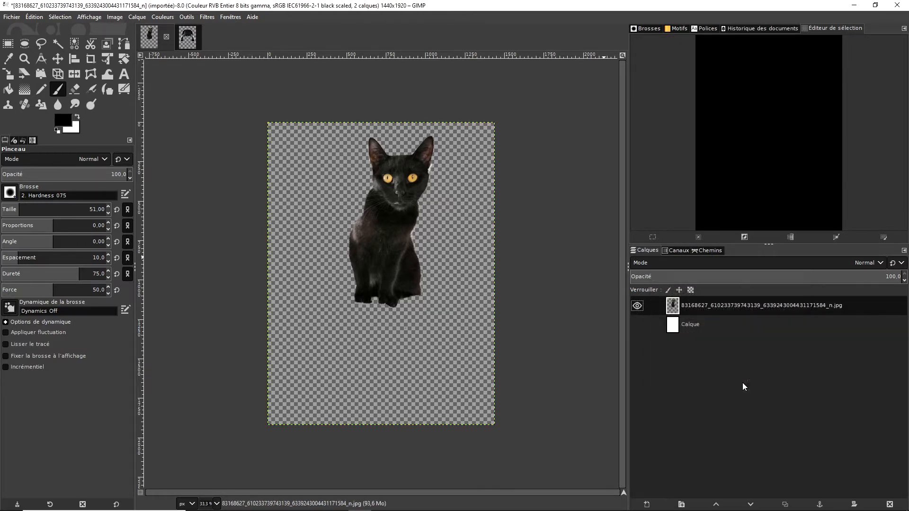
- Delete the hidden white Calque layer beneath the cat
left_click(639, 324)
left_click(635, 323)
left_click(673, 329)
right_click(670, 327)
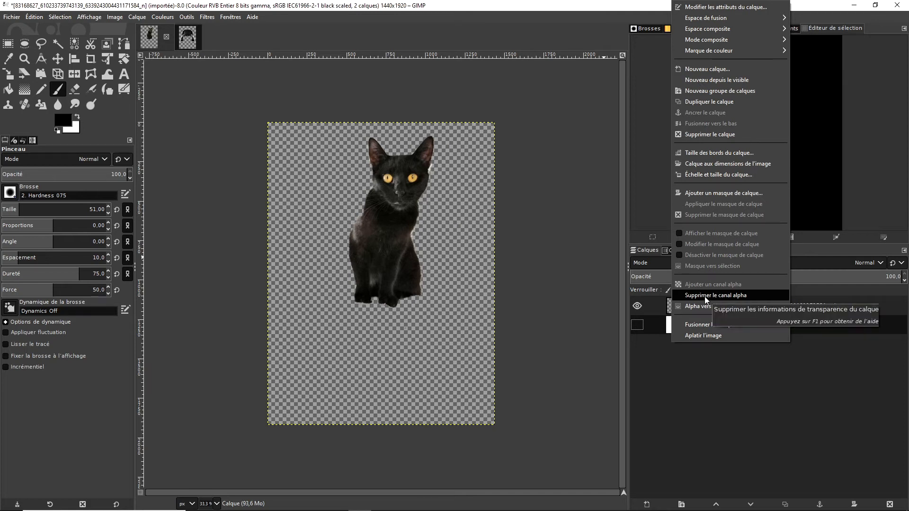
left_click(654, 386)
right_click(663, 328)
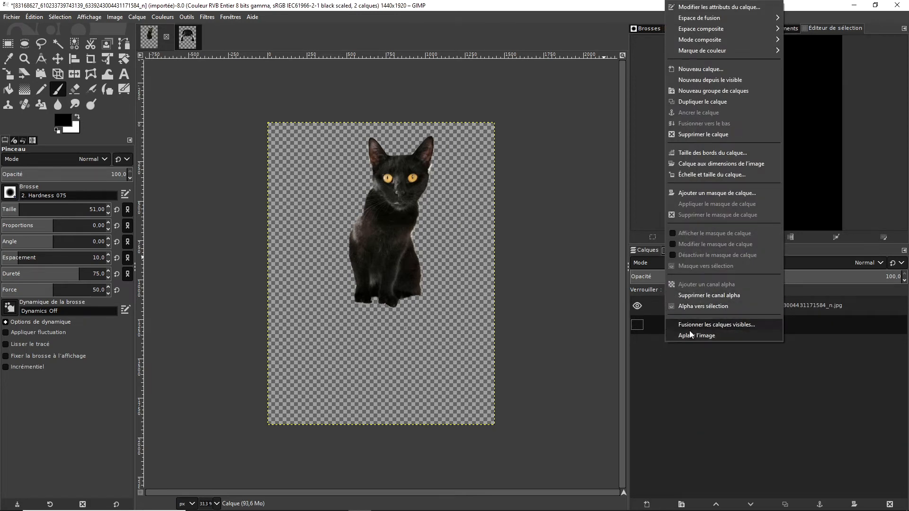
left_click(700, 135)
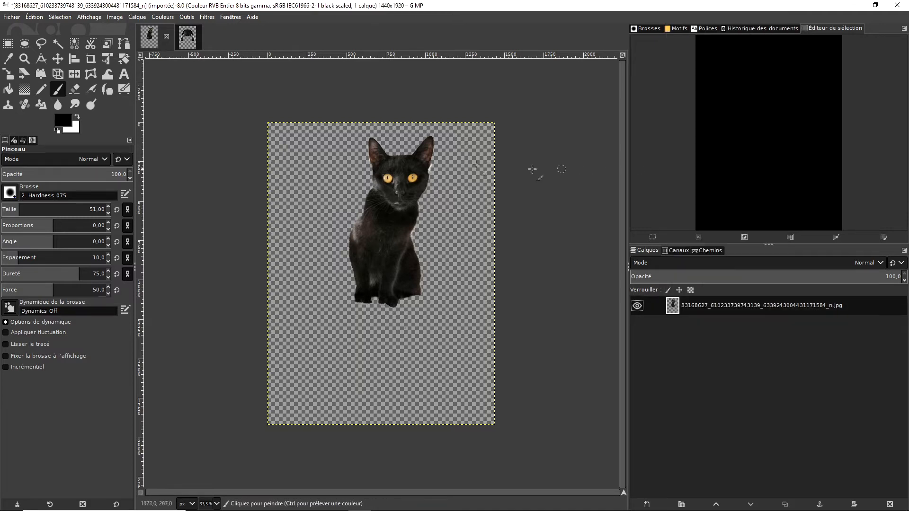
- Copy the helmet from its own image again and paste it into the cat image
left_click(189, 40)
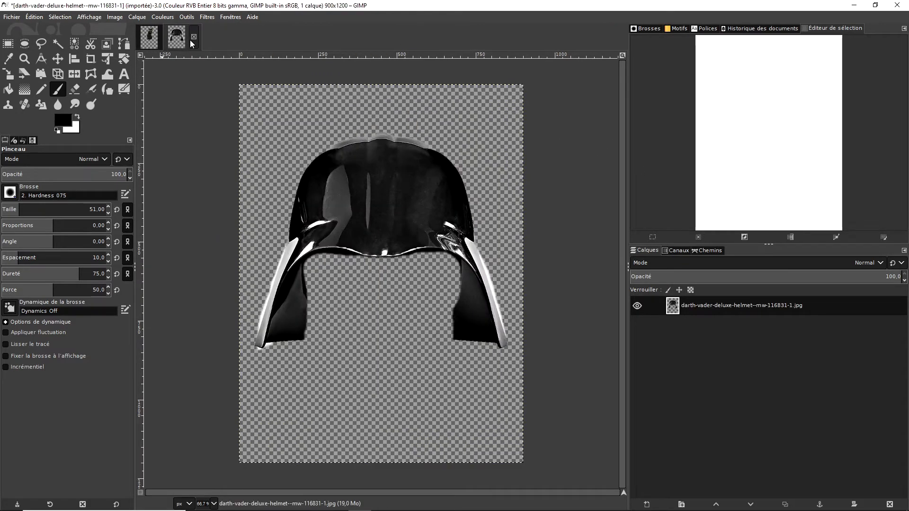
left_click(34, 17)
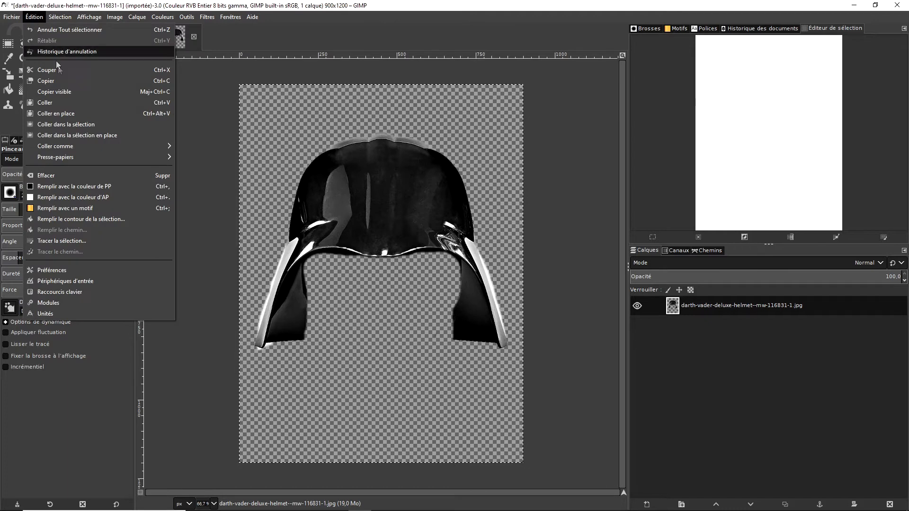
left_click(46, 80)
left_click(155, 37)
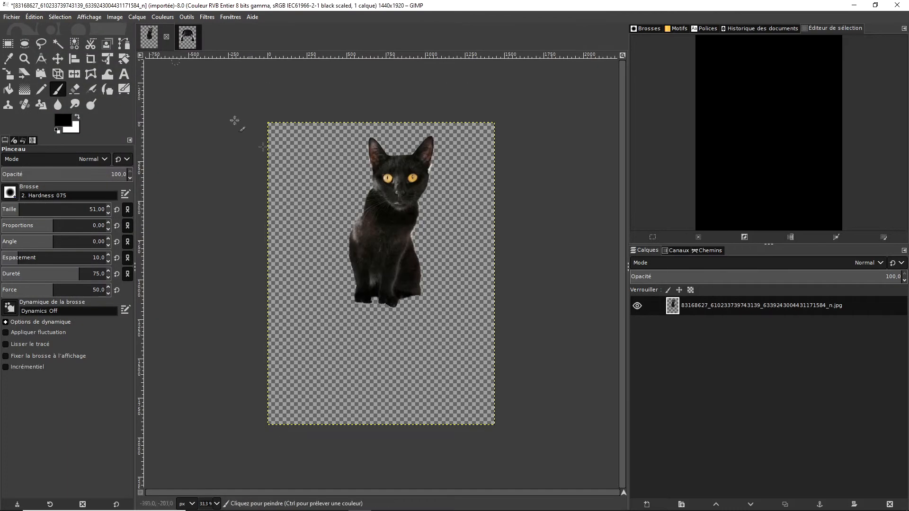
left_click(37, 18)
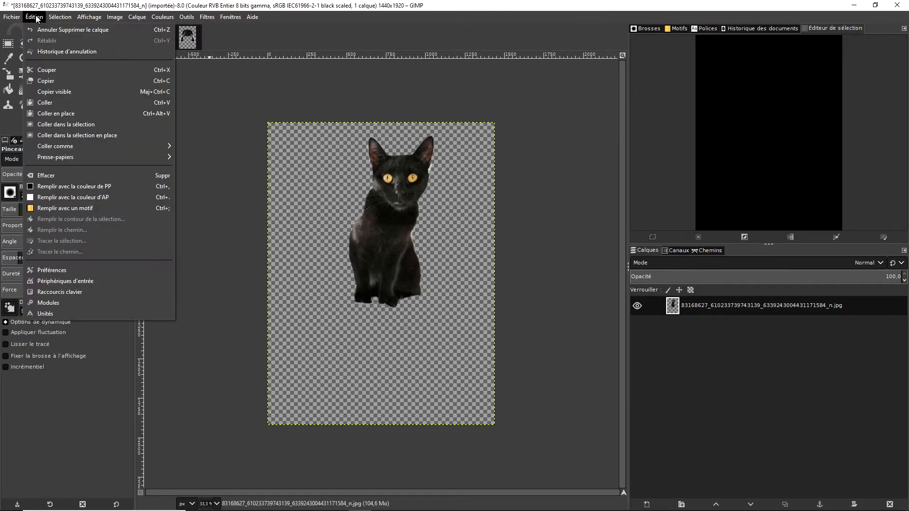
left_click(84, 103)
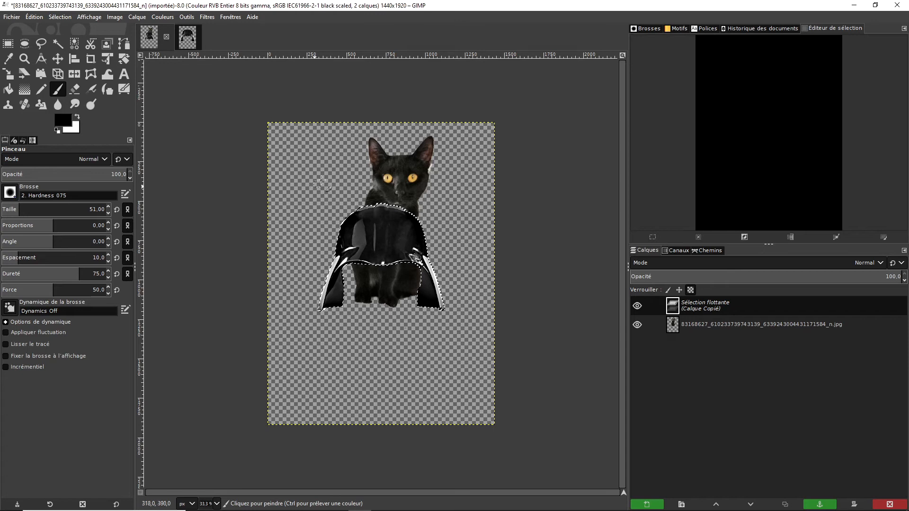
- Scale the pasted helmet down proportionally to 518 x 691 pixels and move it onto the cat's head
left_click(8, 76)
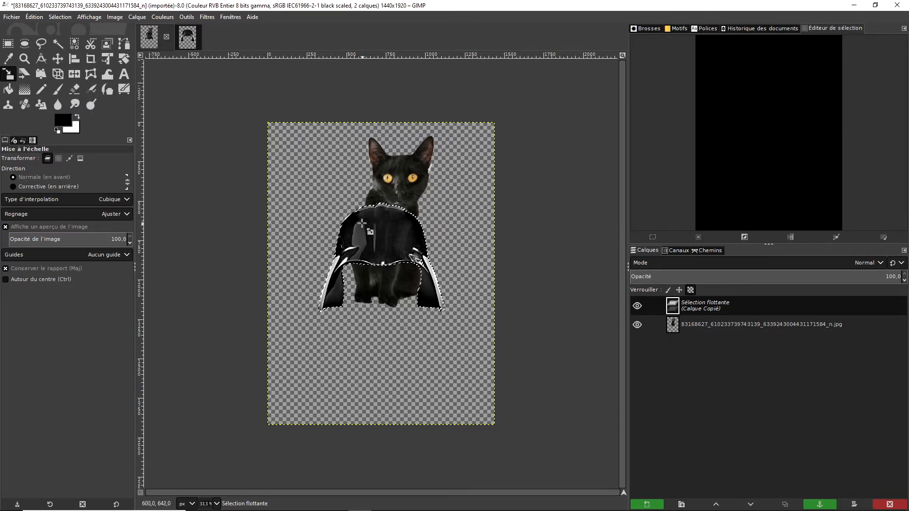
left_click_drag(348, 214, 420, 337)
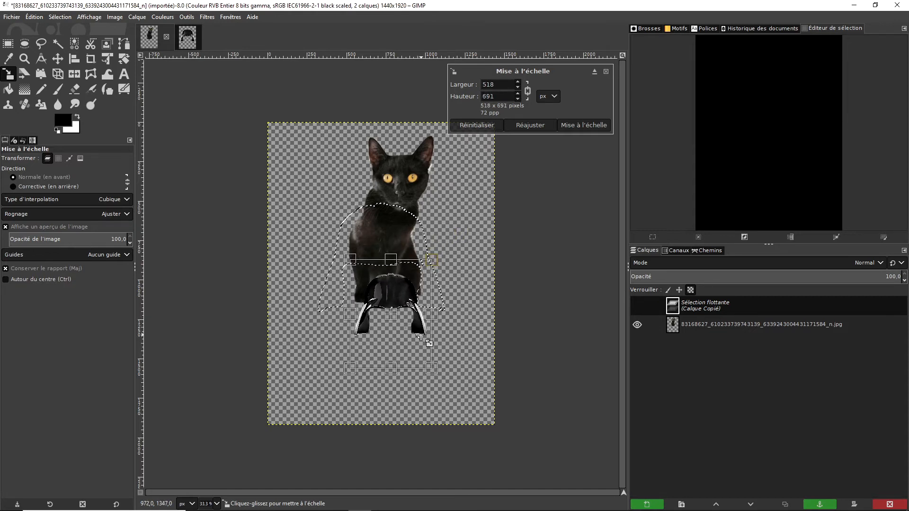
key("m")
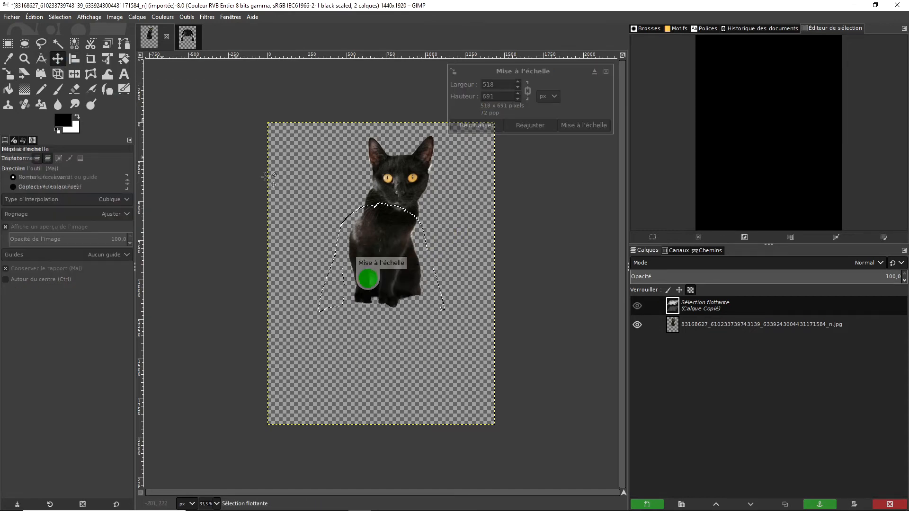
left_click_drag(387, 287, 404, 147)
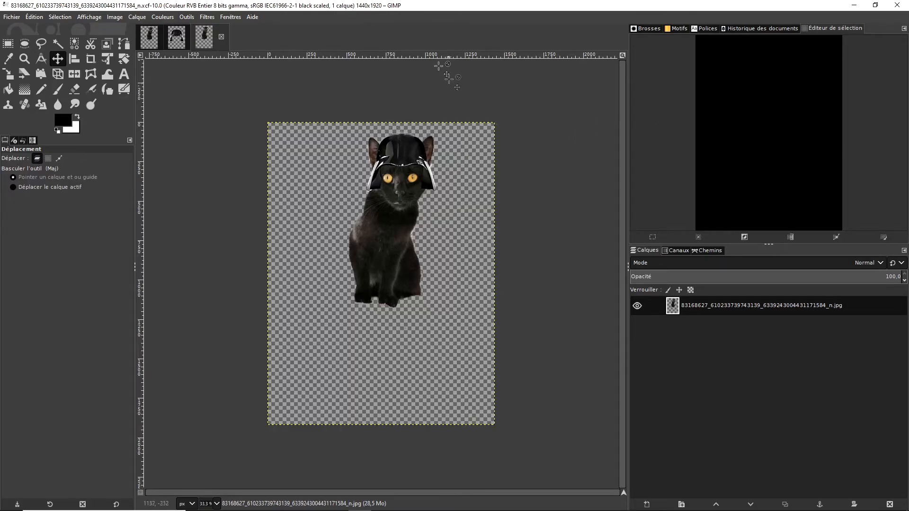
- Set up an export of the composite as dark chaton.png on the Desktop with the PNG image type, and close it without exporting
left_click(12, 17)
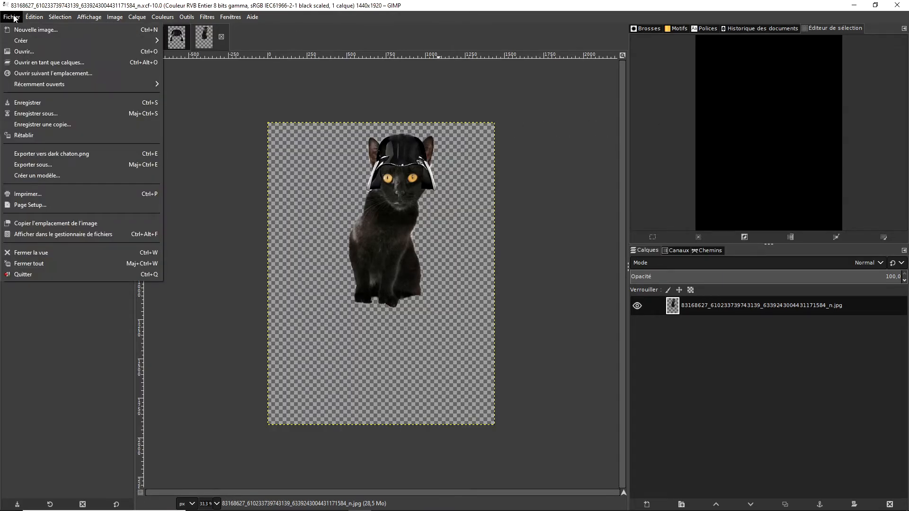
left_click(68, 168)
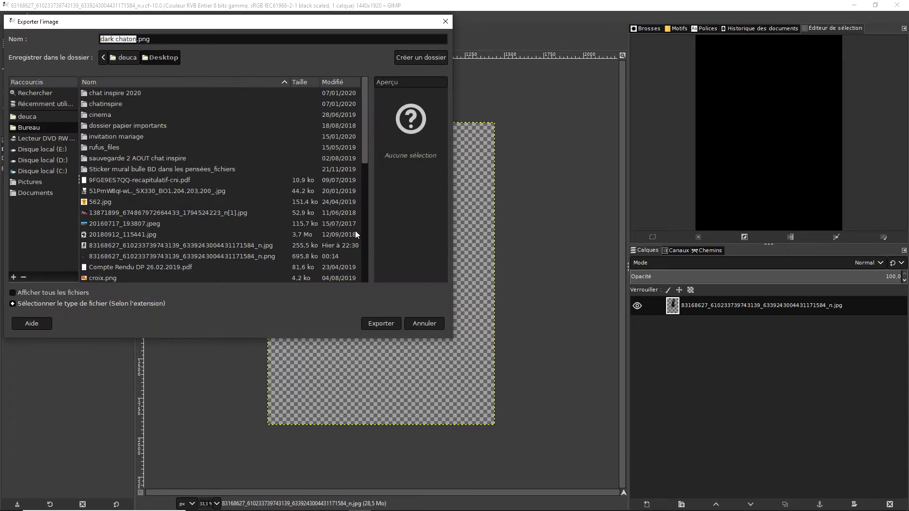
left_click(13, 303)
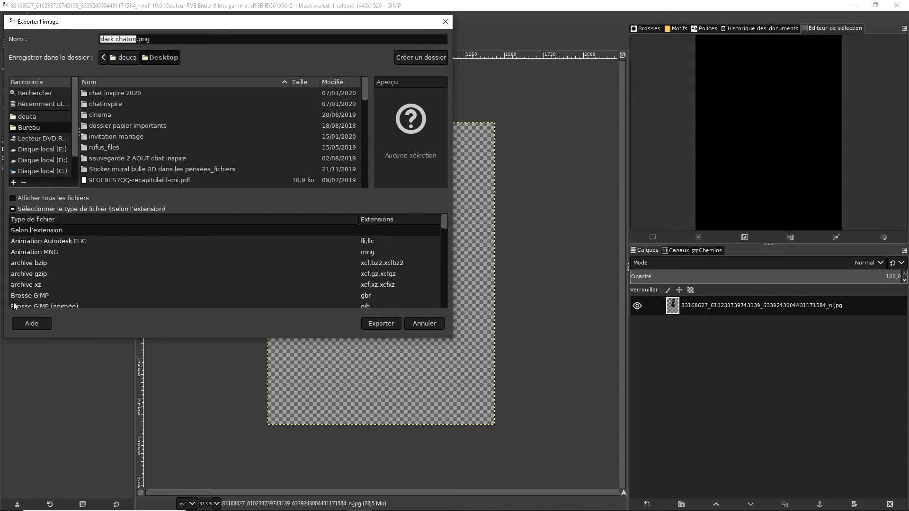
left_click_drag(445, 223, 442, 278)
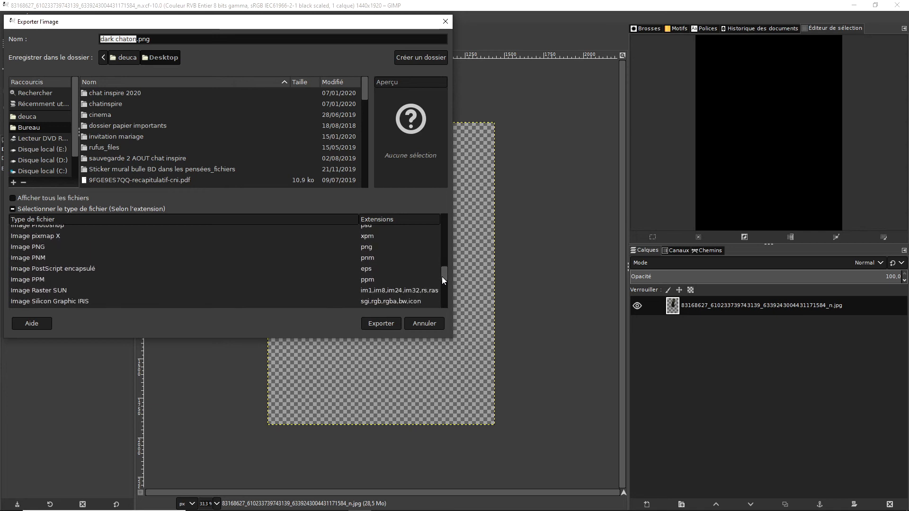
left_click(360, 248)
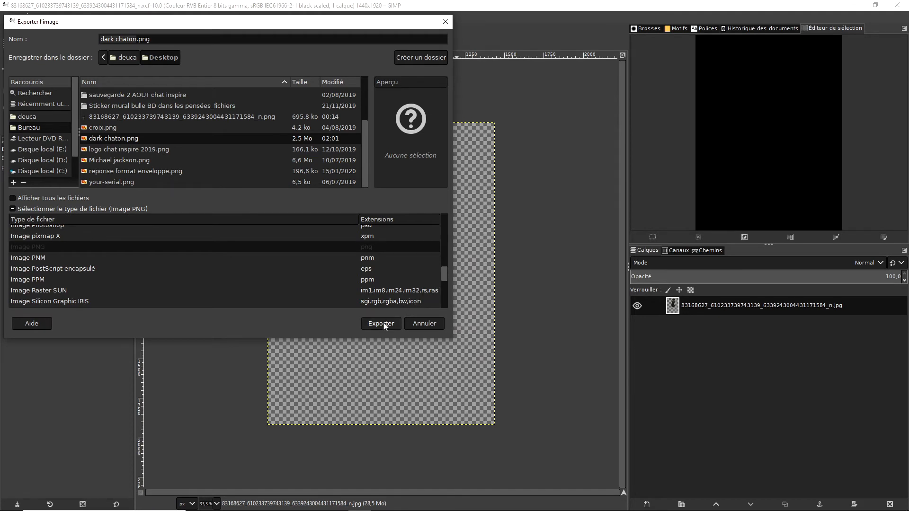
left_click(445, 21)
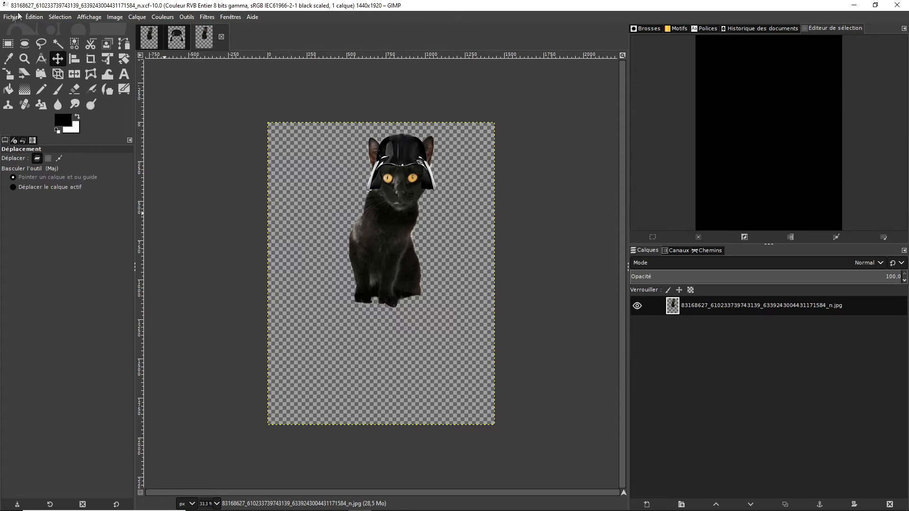
- Switch to Inkscape and create a new blank document
left_click(855, 7)
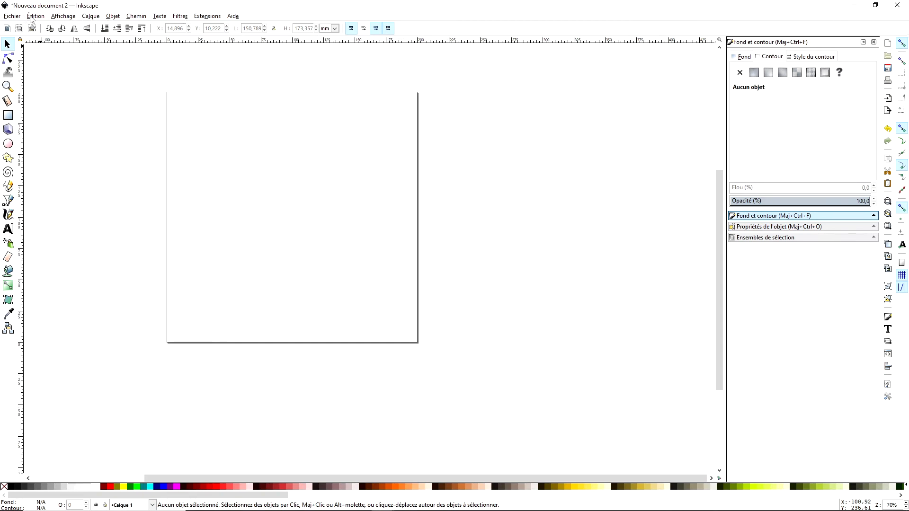
left_click(12, 16)
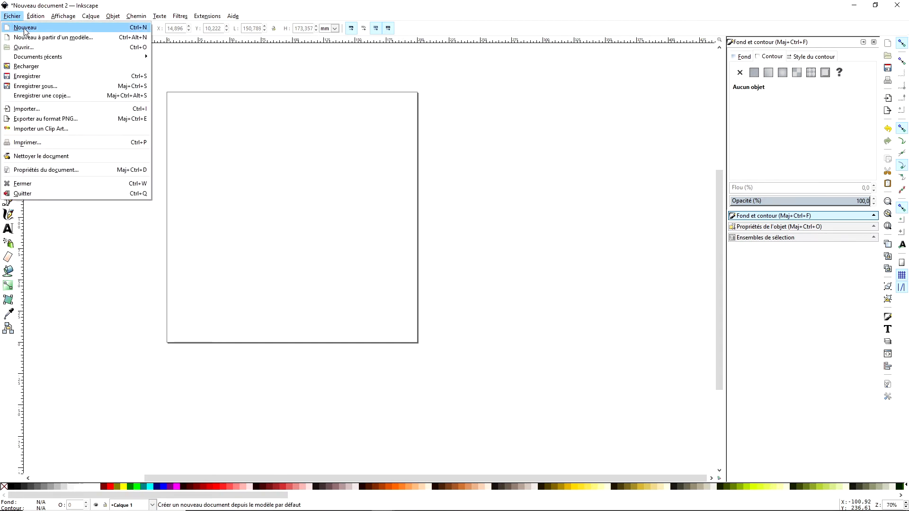
left_click(25, 29)
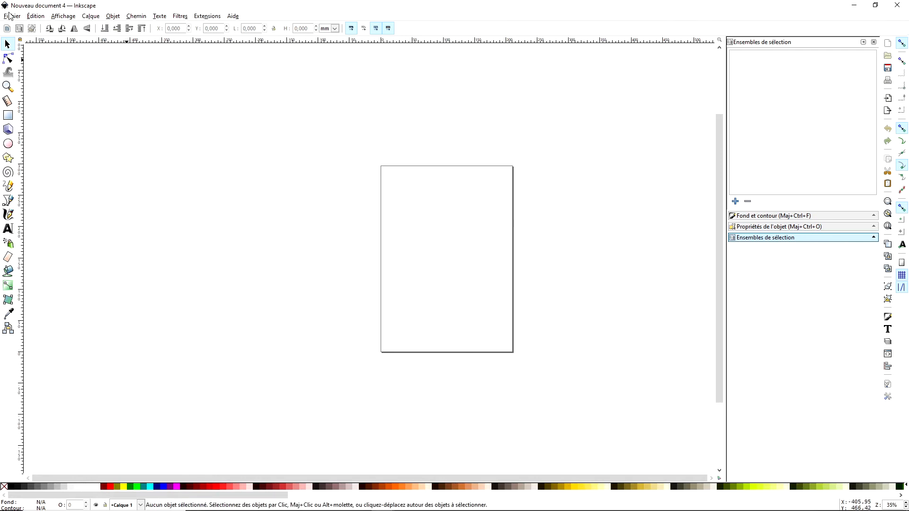
- Set the document's custom page size to 20 x 20 cm and dock the document properties
left_click(9, 15)
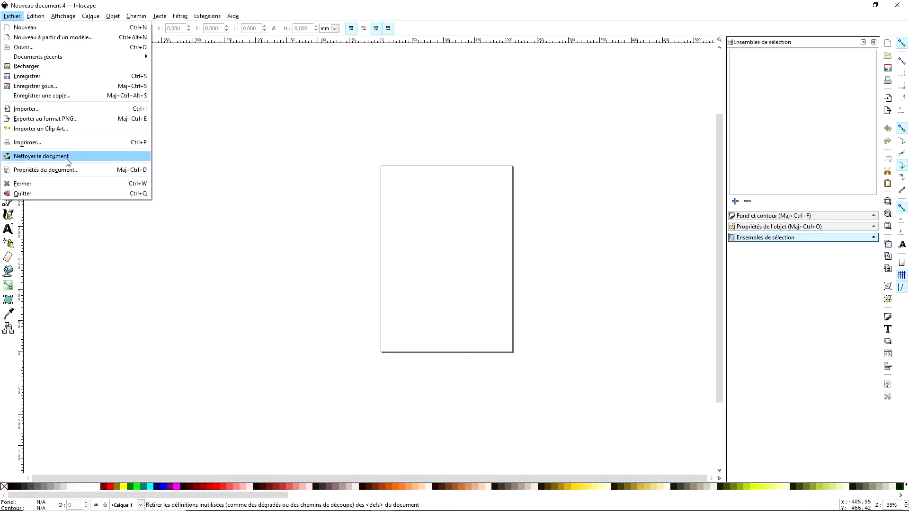
left_click(66, 170)
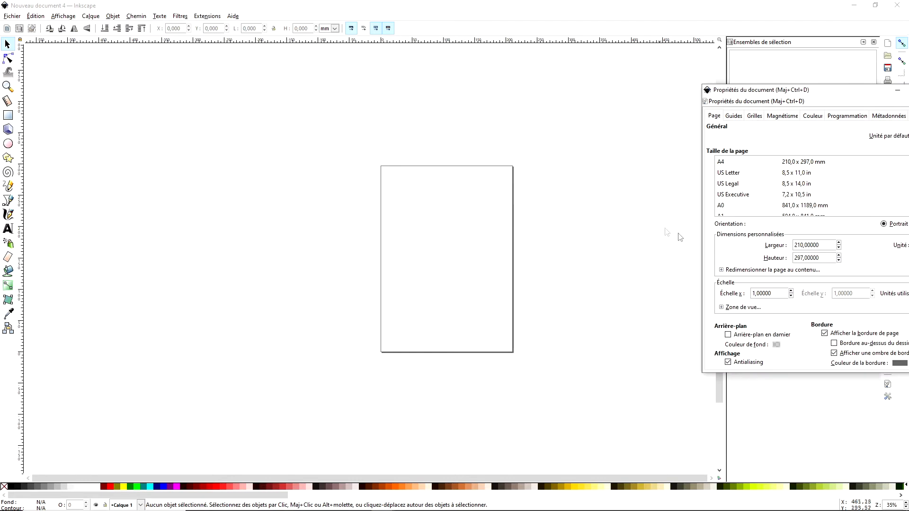
left_click_drag(829, 92, 594, 65)
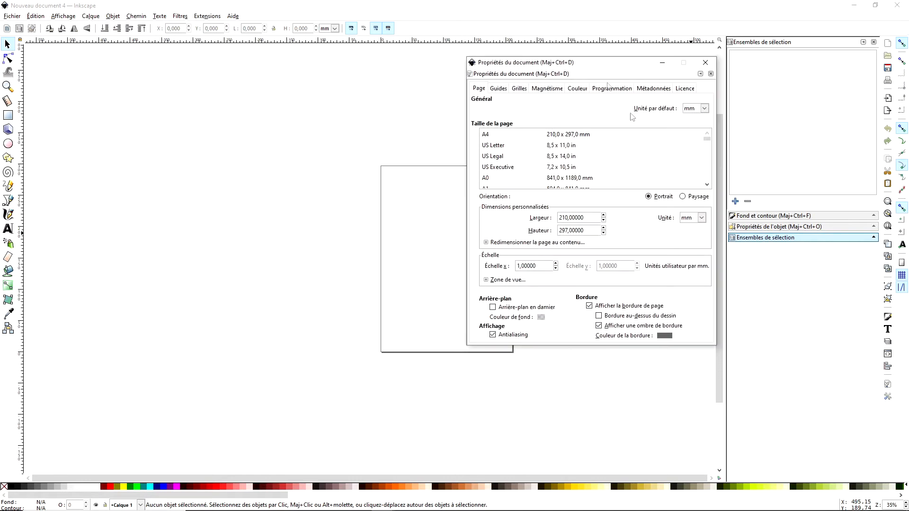
left_click(701, 218)
left_click(700, 273)
left_click_drag(594, 219, 500, 217)
key("BackSpace")
left_click(588, 232)
key("BackSpace")
left_click(594, 221)
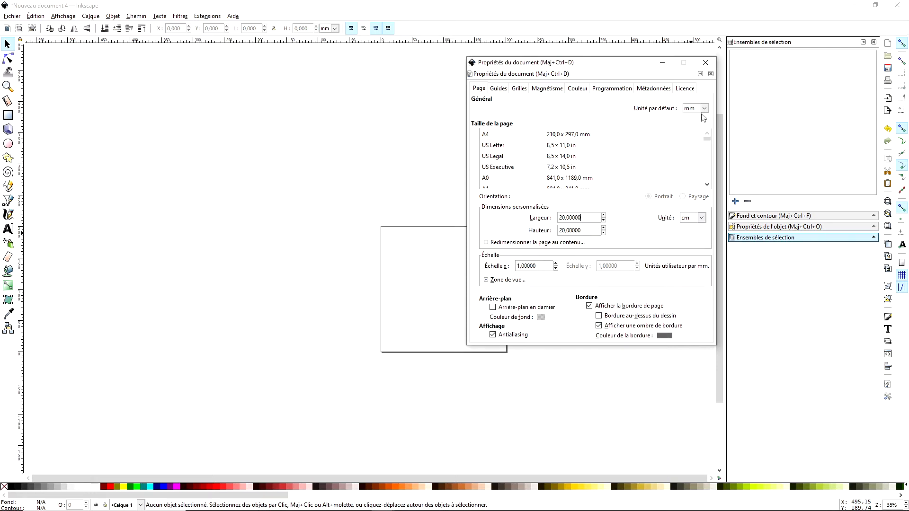
left_click(700, 75)
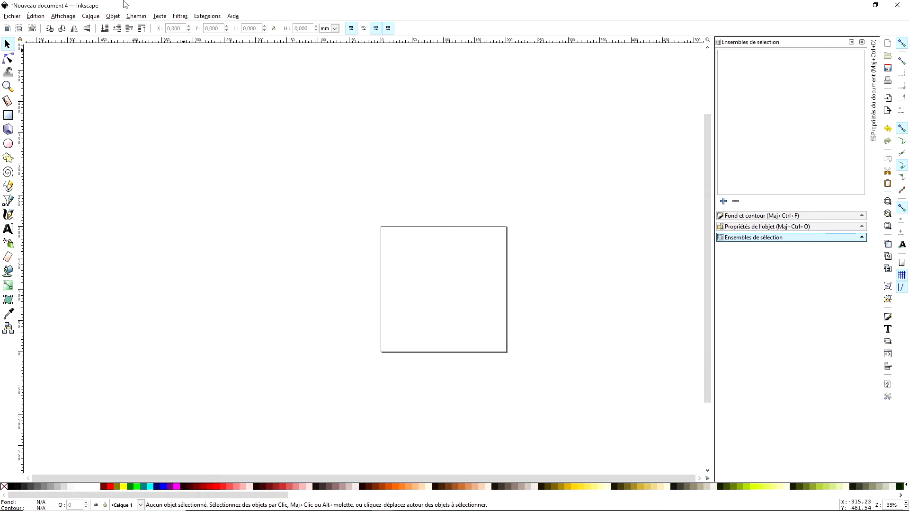
- Import the dark chaton image from the desktop, embedded at the default import resolution with smooth rendering
left_click(17, 17)
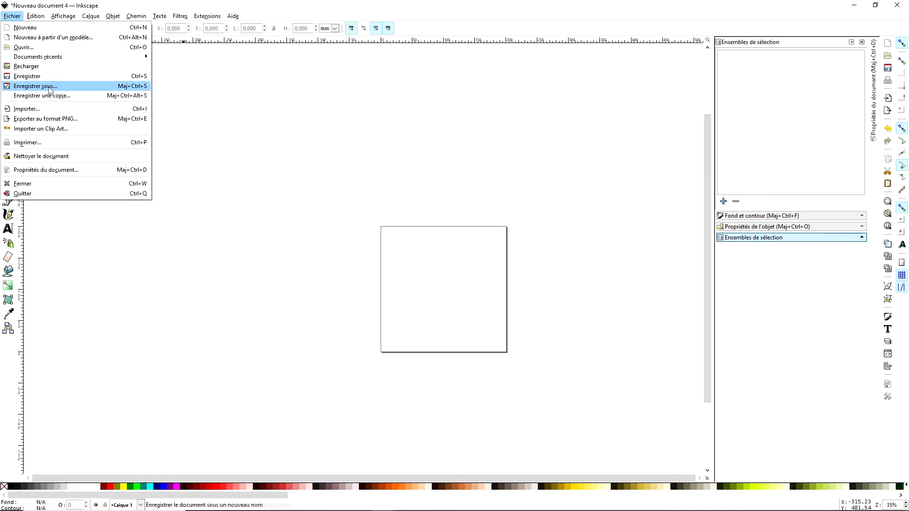
left_click(58, 110)
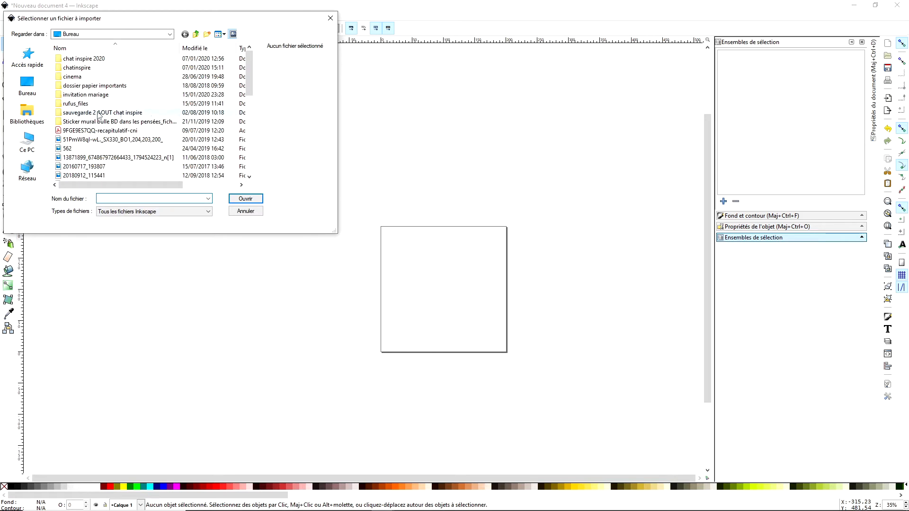
left_click_drag(249, 71, 244, 124)
left_click(67, 94)
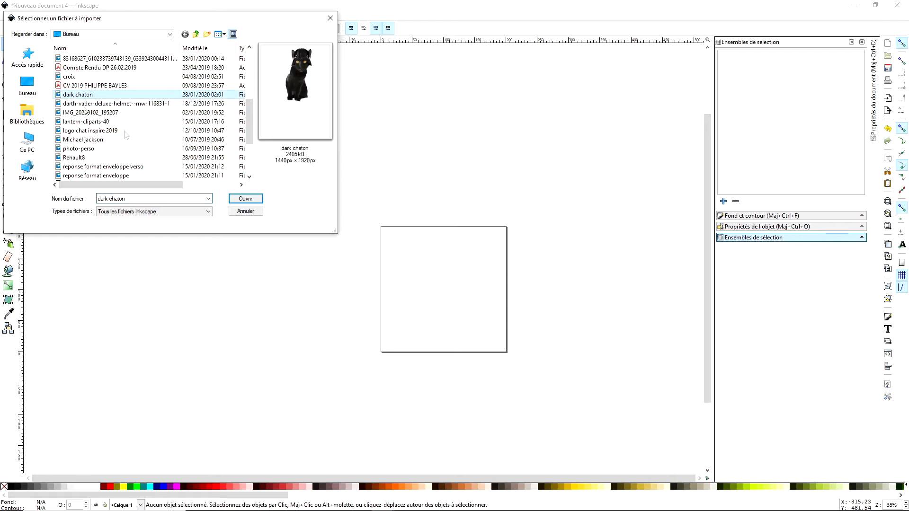
left_click(246, 200)
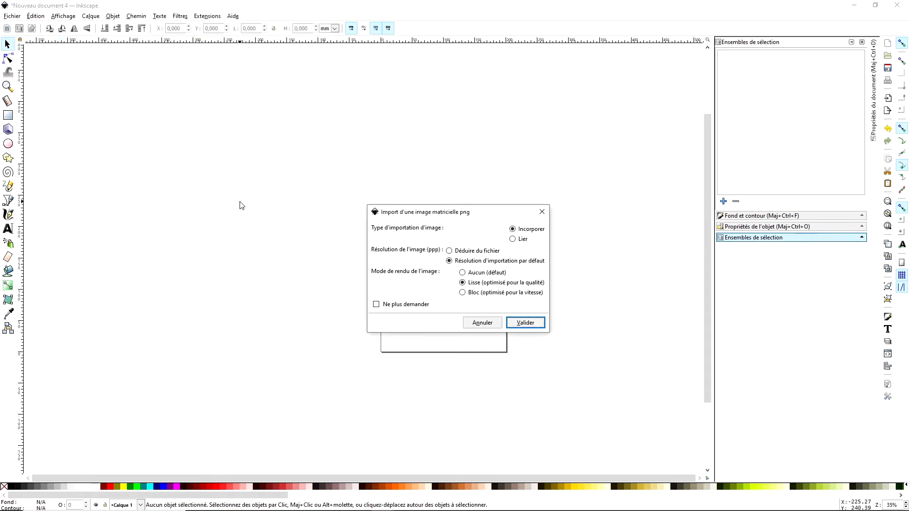
left_click(526, 322)
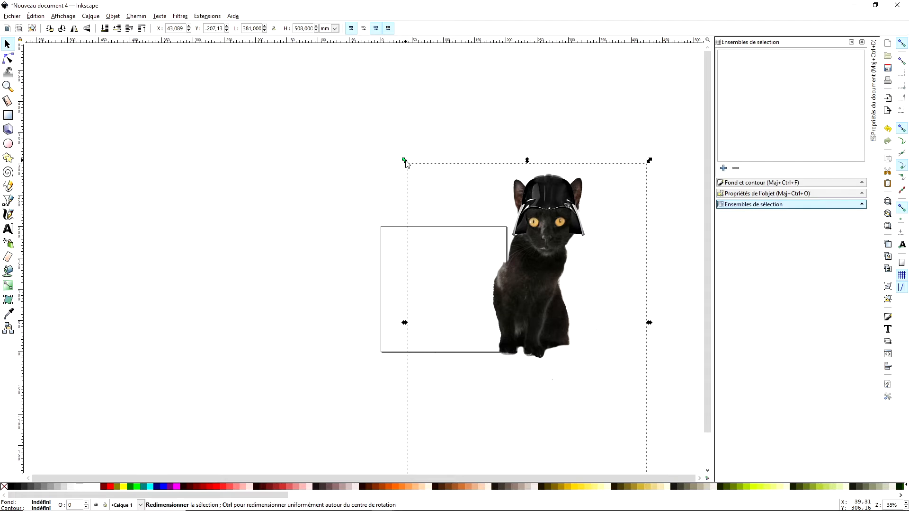
- Shrink the imported cat image proportionally to about 225 x 299 mm and move it onto the page
left_click_drag(405, 162, 458, 230)
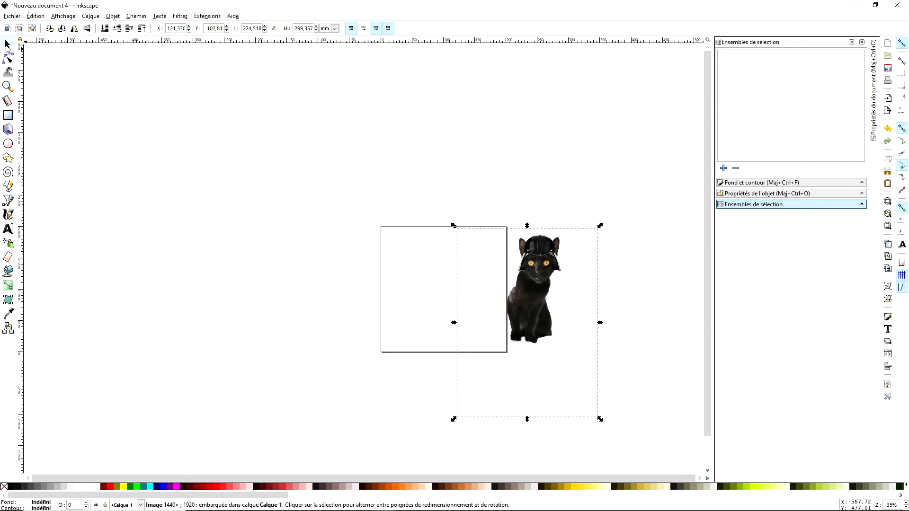
left_click_drag(539, 298, 446, 298)
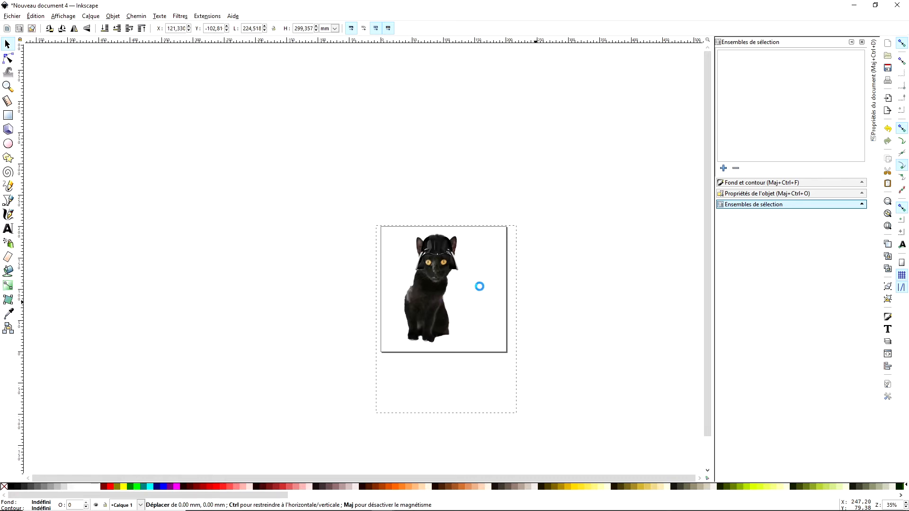
left_click_drag(434, 290, 453, 294)
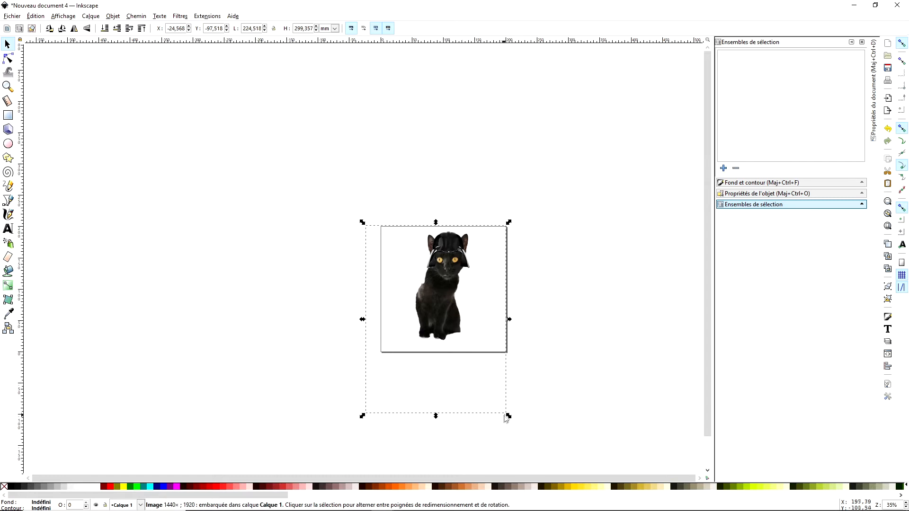
- Try resizing the cat image to about 214 x 257 mm and undo that resize
mouse_move(508, 416)
left_mouse_down()
mouse_move(505, 400)
mouse_move(508, 408)
left_mouse_up()
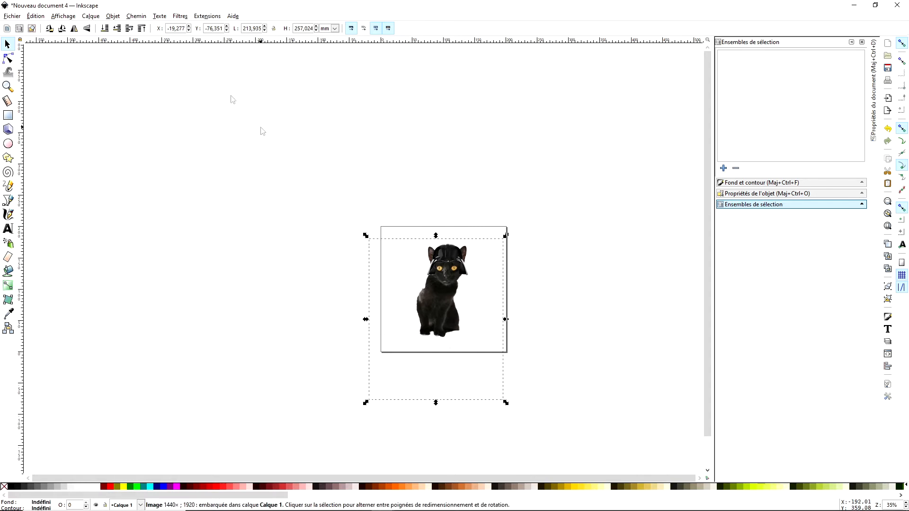
left_click(36, 16)
left_click(47, 27)
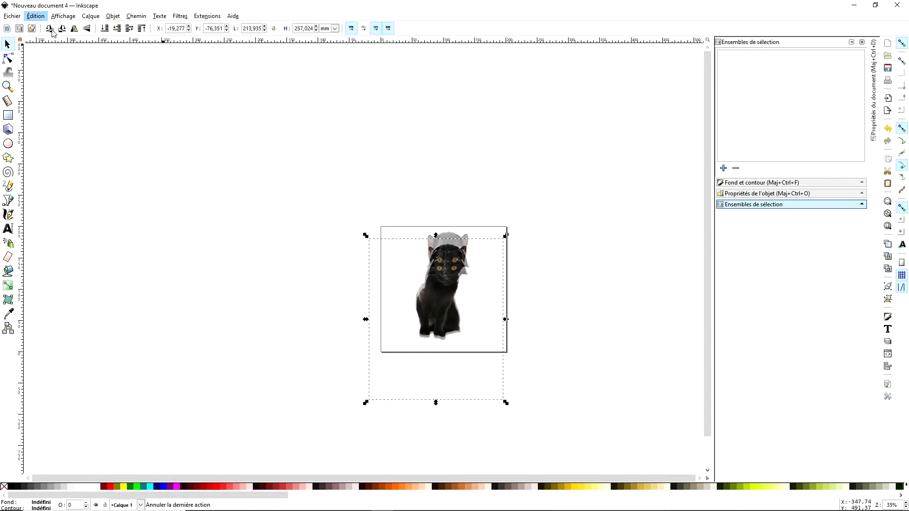
- Scale the cat image proportionally to about 199 x 265 mm, centre the cat on the page and deselect it
mouse_move(506, 403)
left_mouse_down()
mouse_move(507, 416)
mouse_move(497, 402)
left_mouse_up()
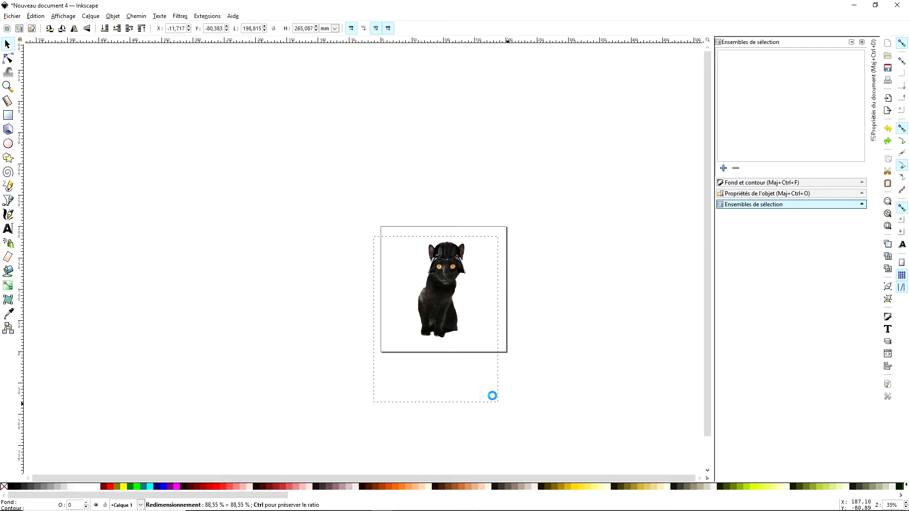
mouse_move(446, 305)
left_mouse_down()
mouse_move(466, 289)
mouse_move(449, 286)
mouse_move(442, 298)
mouse_move(459, 295)
left_mouse_up()
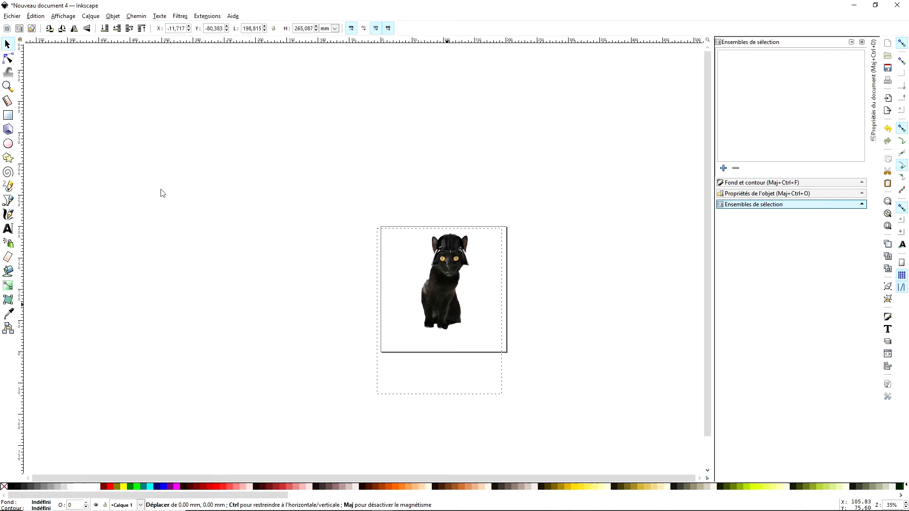
left_click(599, 125)
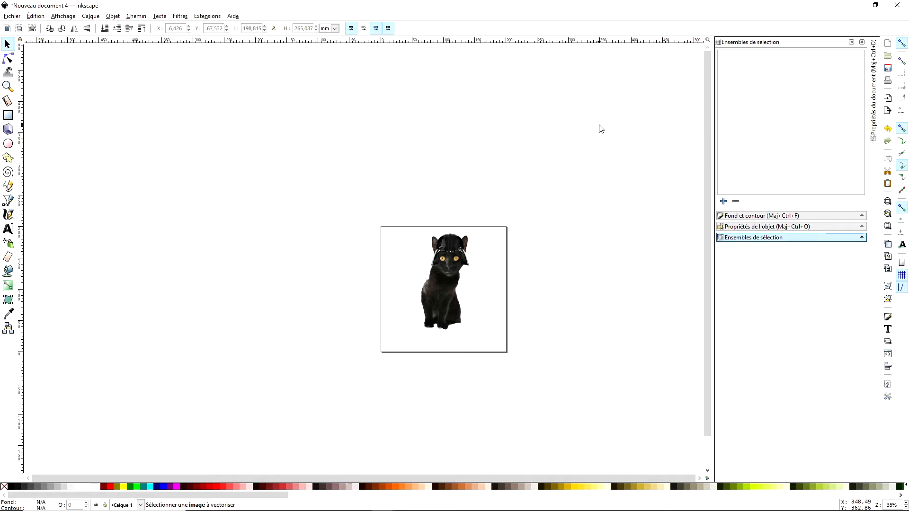
- Set up bitmap tracing with 6 passes, colour quantization at 6 colours and the live preview enabled
left_click(113, 16)
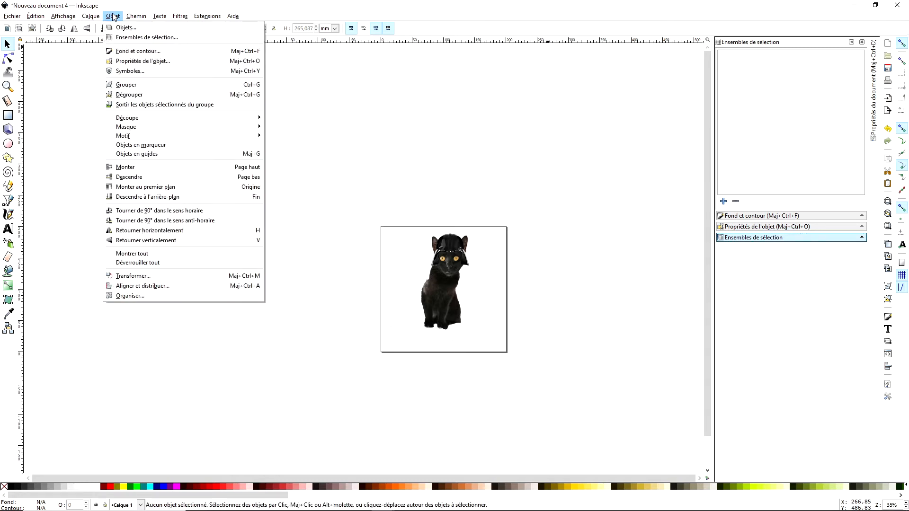
mouse_move(137, 21)
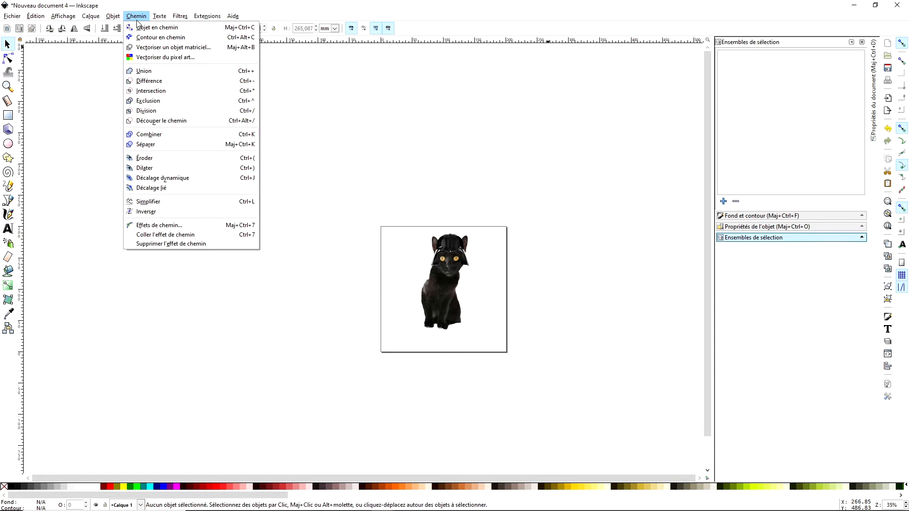
left_click(174, 47)
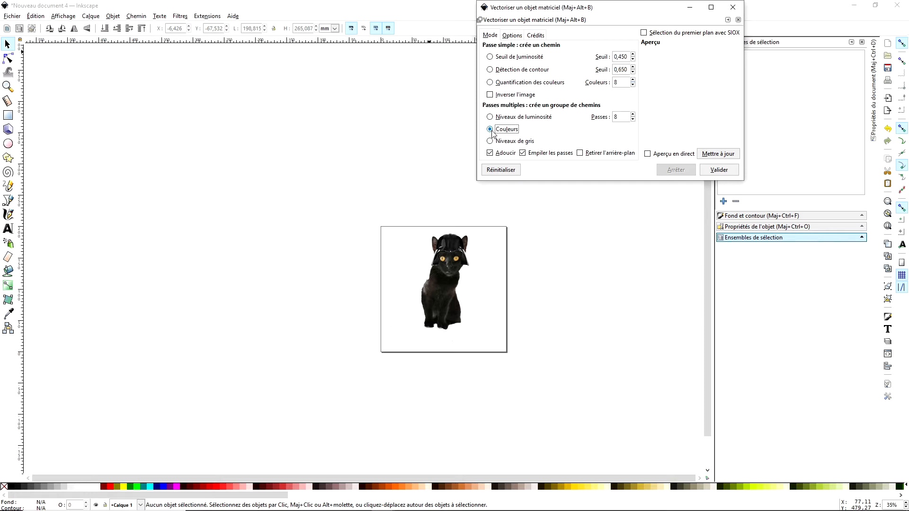
left_click(633, 120)
left_click(490, 82)
left_click(633, 84)
left_click(633, 84)
left_click(648, 154)
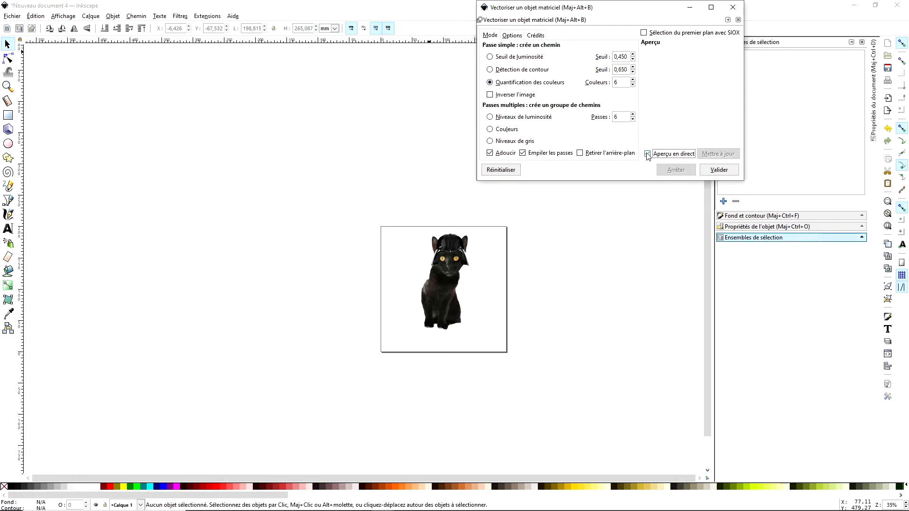
- Try to run the colour quantization trace and refresh its live preview
left_click(719, 170)
left_click(647, 154)
left_click(718, 154)
left_click(647, 154)
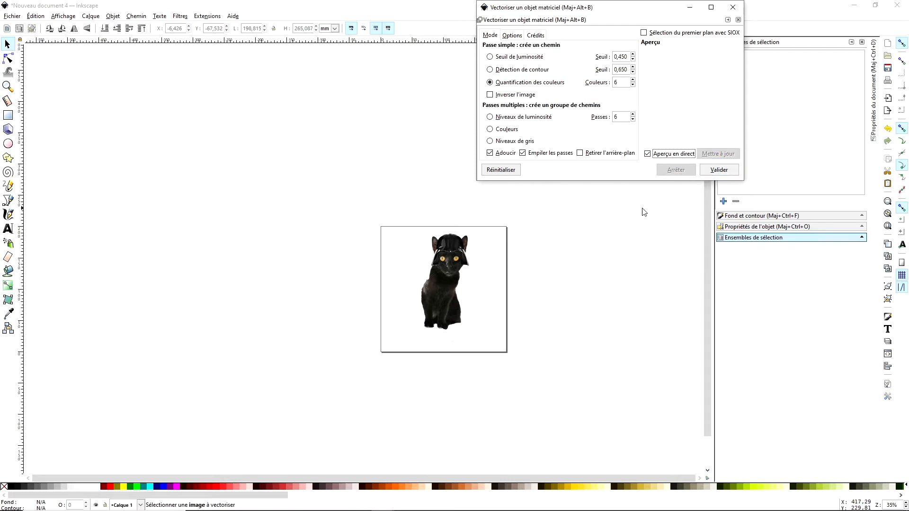
left_click(715, 170)
- Trace the cat image in multiple-pass colours mode with background removal and live preview enabled
left_click(580, 153)
double_click(648, 155)
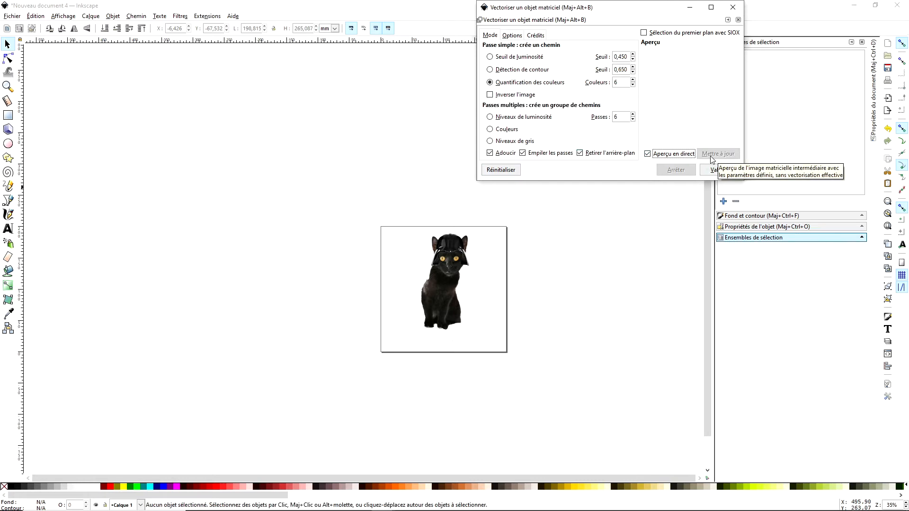
left_click(491, 130)
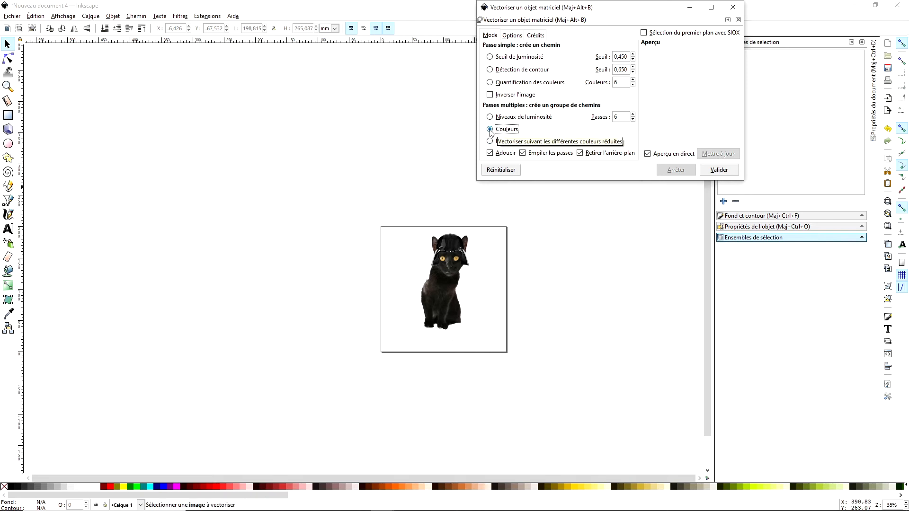
left_click(460, 293)
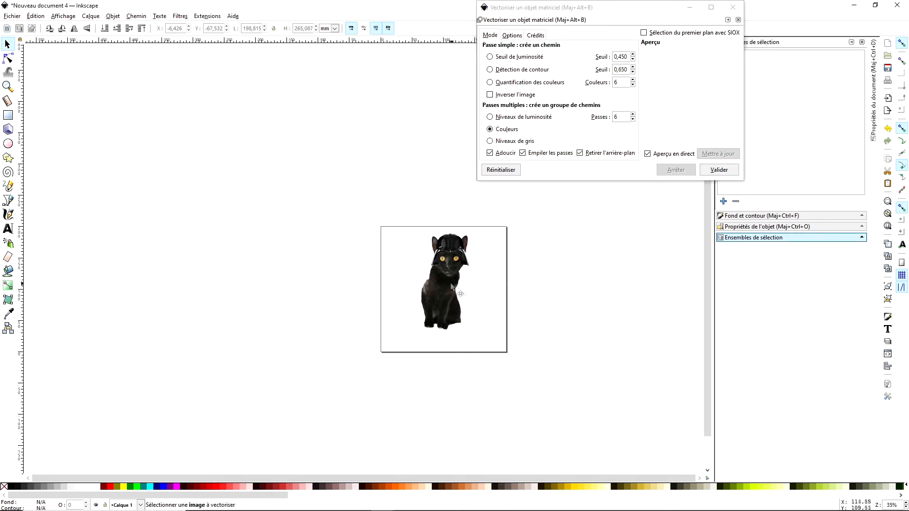
left_click(721, 172)
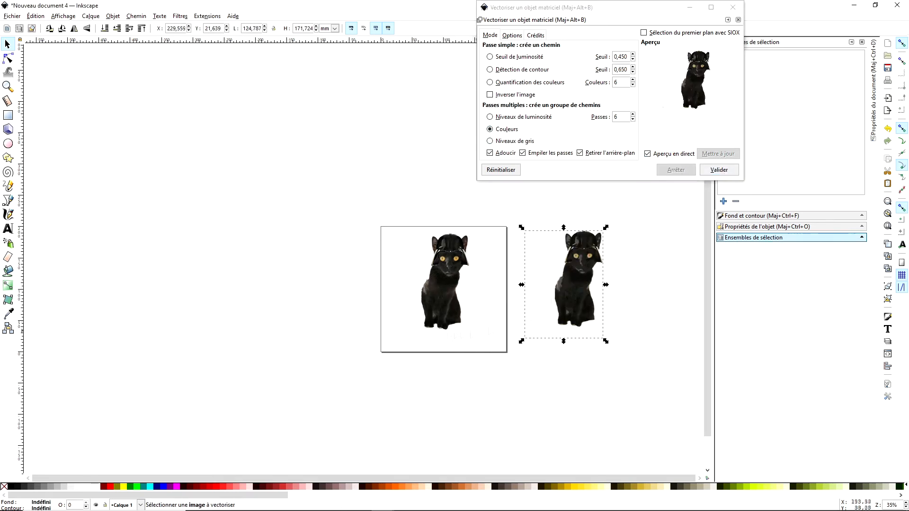
- Delete the original cat image and move the traced cat into its place on the page
left_click_drag(578, 284, 507, 286)
key("plus")
key("plus")
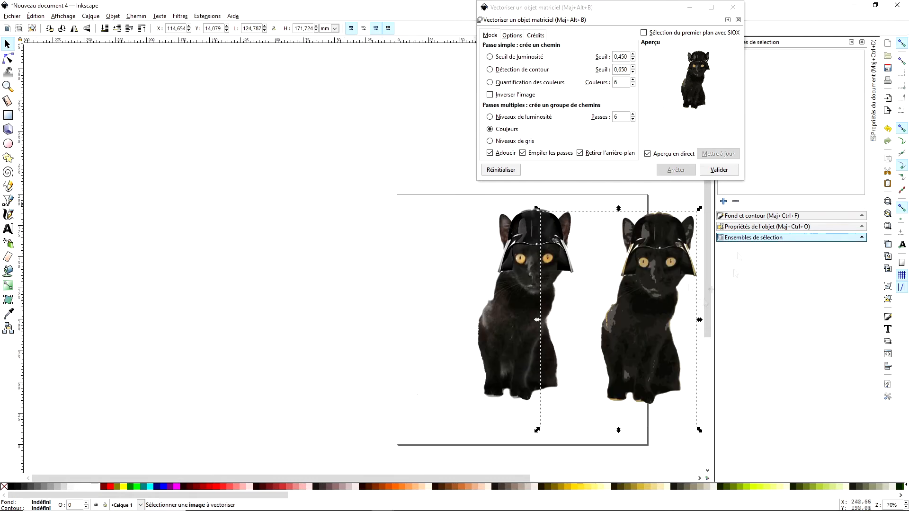
left_click(524, 255)
key("Delete")
left_click_drag(656, 272, 525, 270)
- Put away the bitmap tracing window and display the traced cat's object properties
left_click(63, 16)
left_click(109, 139)
left_click(552, 262)
left_click(763, 272)
left_click(690, 7)
left_click(689, 7)
left_click(379, 501)
left_click(468, 483)
left_click_drag(706, 267, 703, 284)
left_click(861, 41)
- Display the stroke style settings of the traced cat and deselect it
left_click(136, 16)
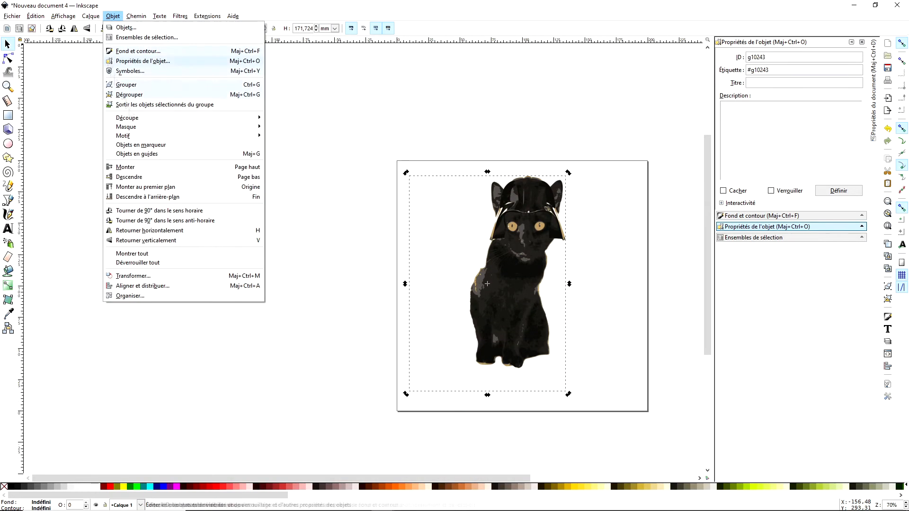
left_click(148, 51)
left_click(801, 56)
left_click(610, 236)
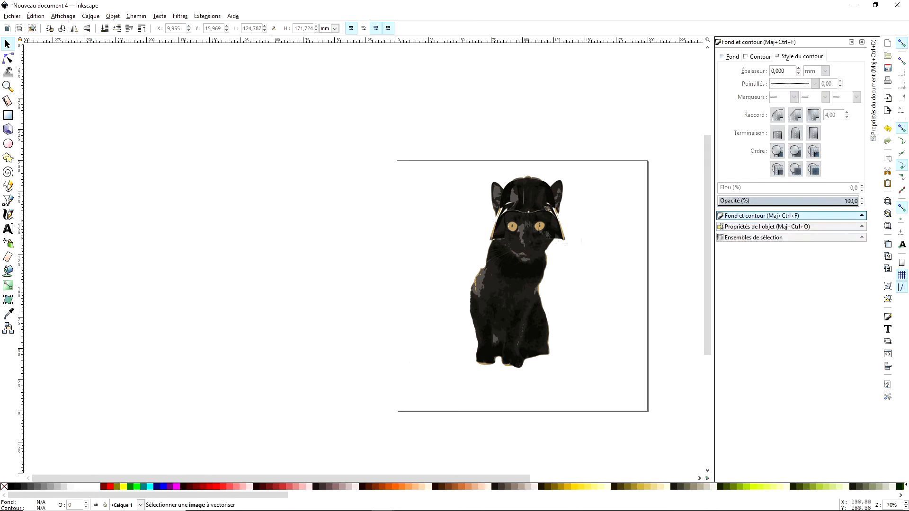
- Select the traced cat and pop its colour paths out of the group
left_click(535, 250)
scroll(593, 240, "up", 1)
key("ctrl+shift+o")
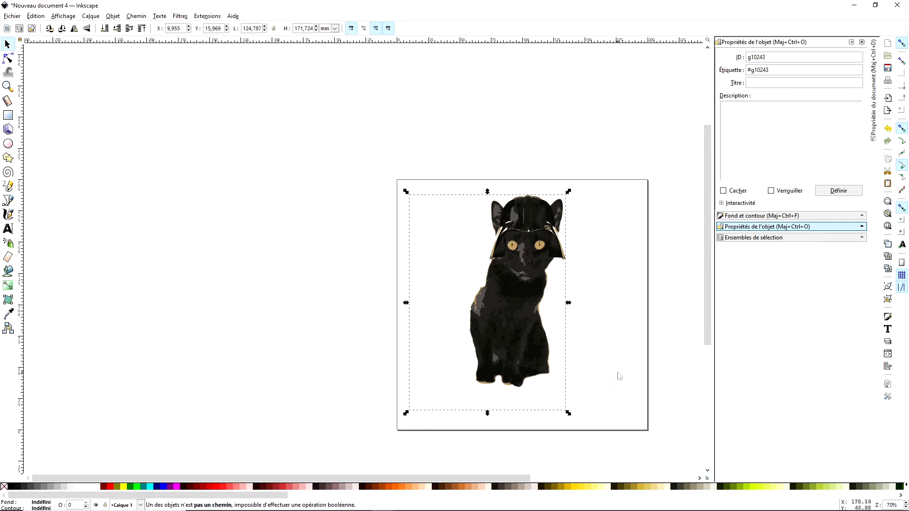
key("plus")
left_click(115, 16)
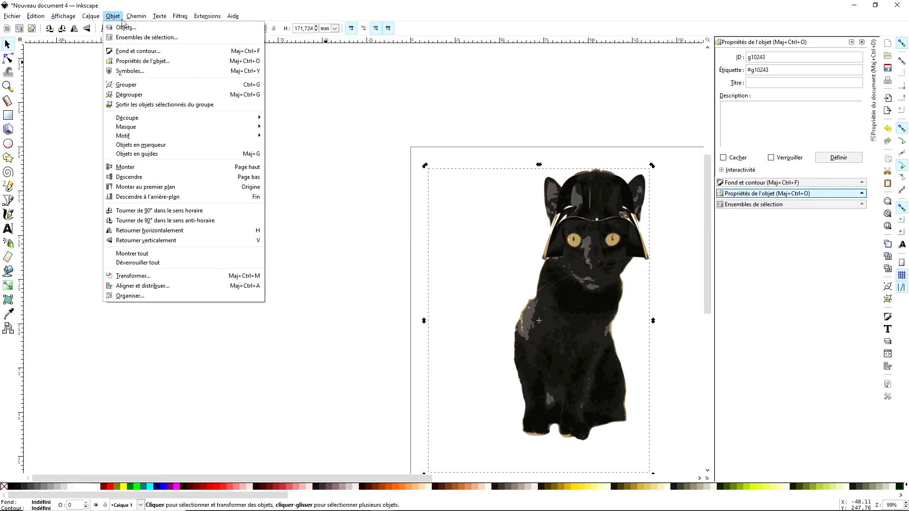
left_click(156, 104)
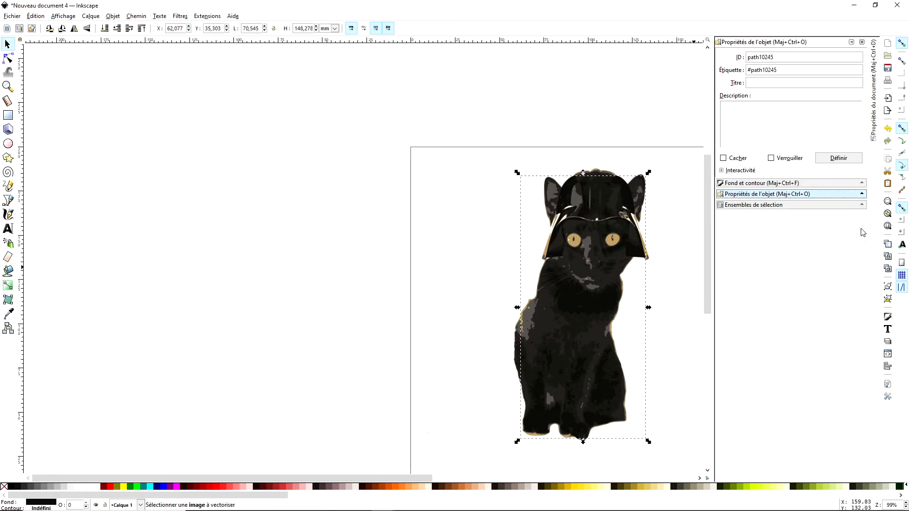
- Show the colour palettes, delete the cat's dark path and undo the deletion
left_click(63, 16)
left_click(85, 115)
left_click(611, 247)
key("Delete")
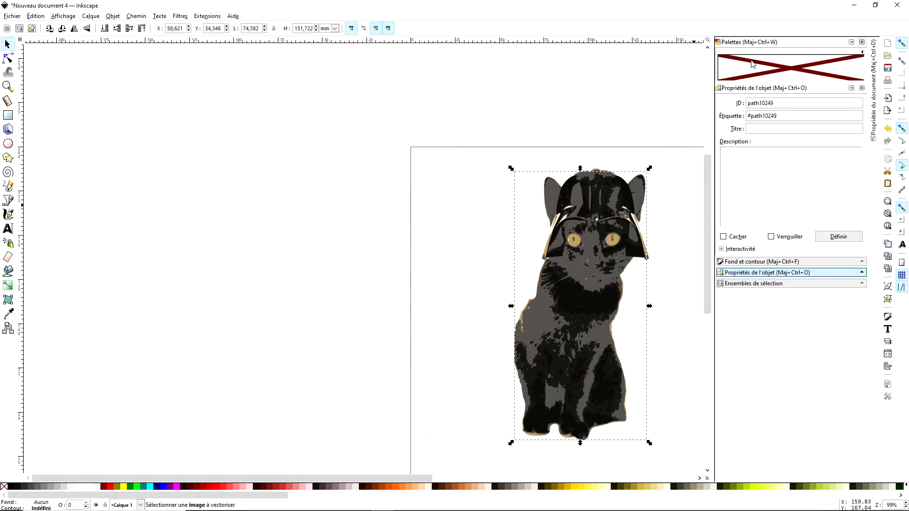
left_click(35, 16)
left_click(49, 27)
- Adjust the CMYK fill of the cat's dark body path to a near-black with magenta 13 and yellow 7
left_click(762, 262)
left_click(732, 102)
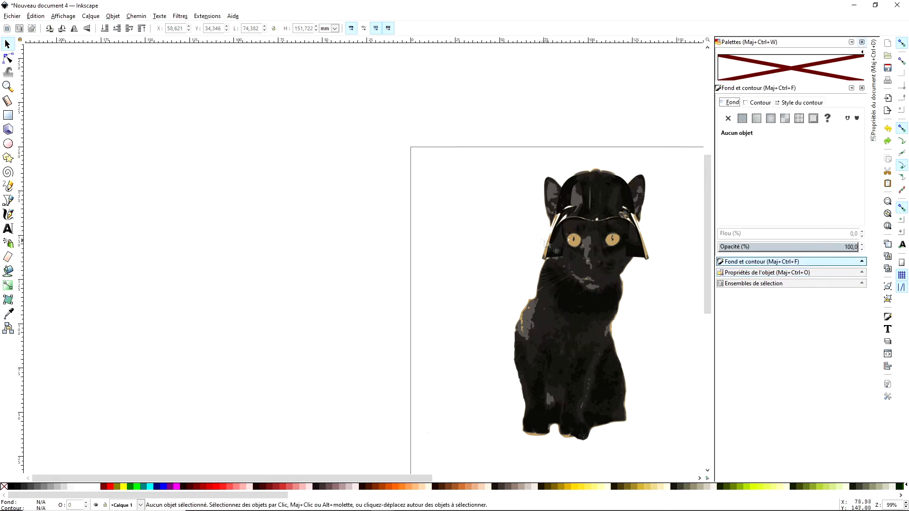
left_click(568, 238)
left_click(566, 250)
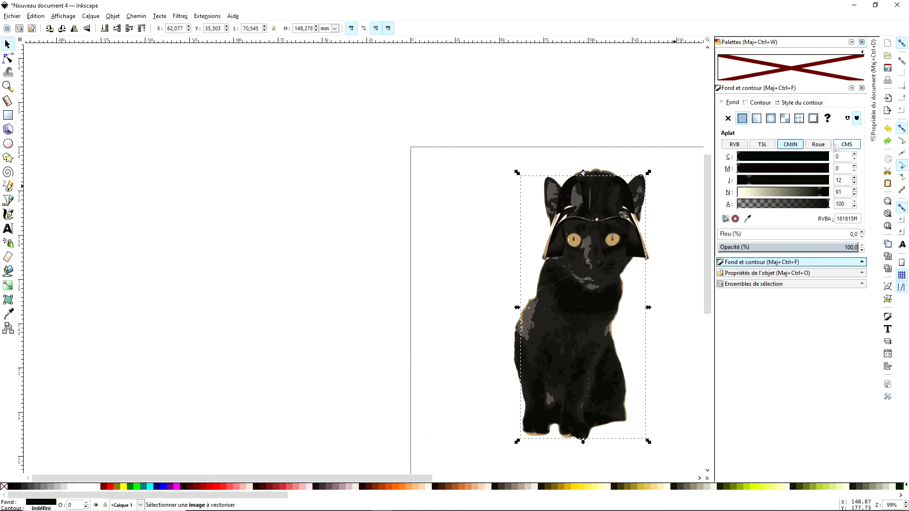
left_click(818, 144)
key("plus")
left_click(546, 247)
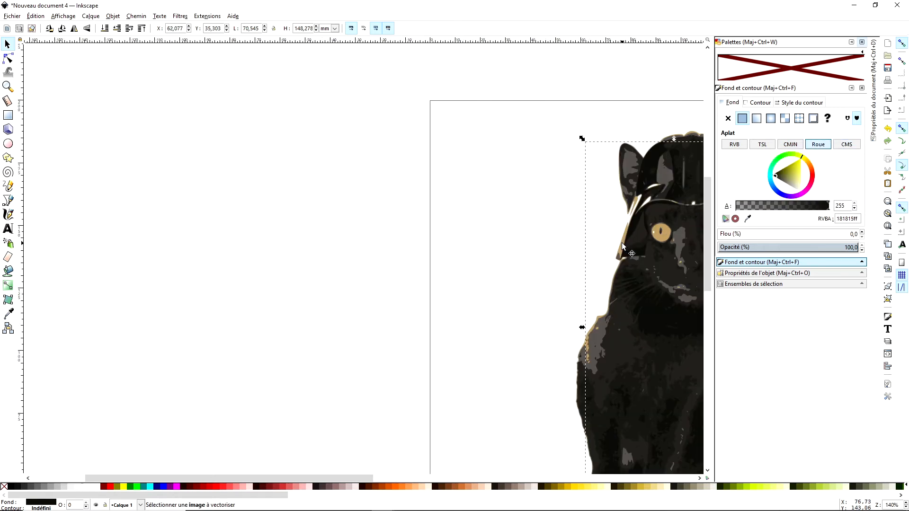
left_click(790, 145)
left_click(658, 235)
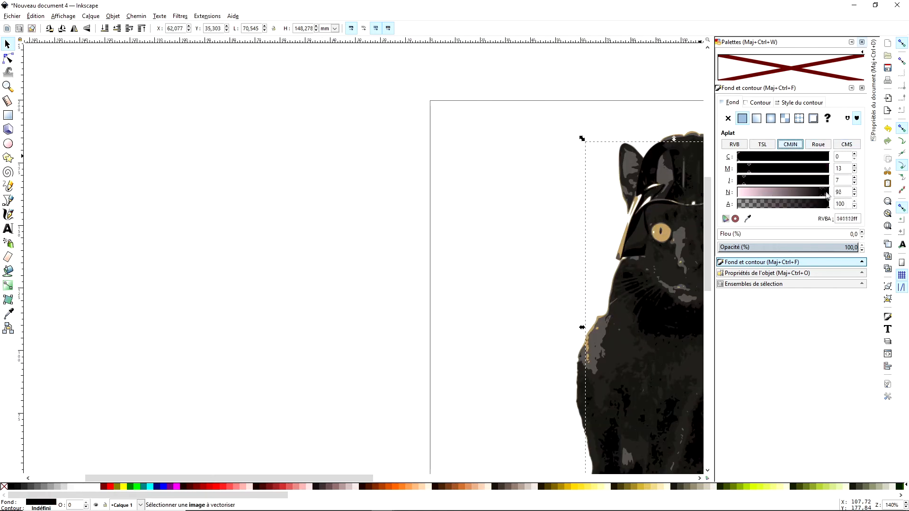
- Recolour the tan path of the cat's eyes and outline to bright red using CMYK values
left_click(657, 232)
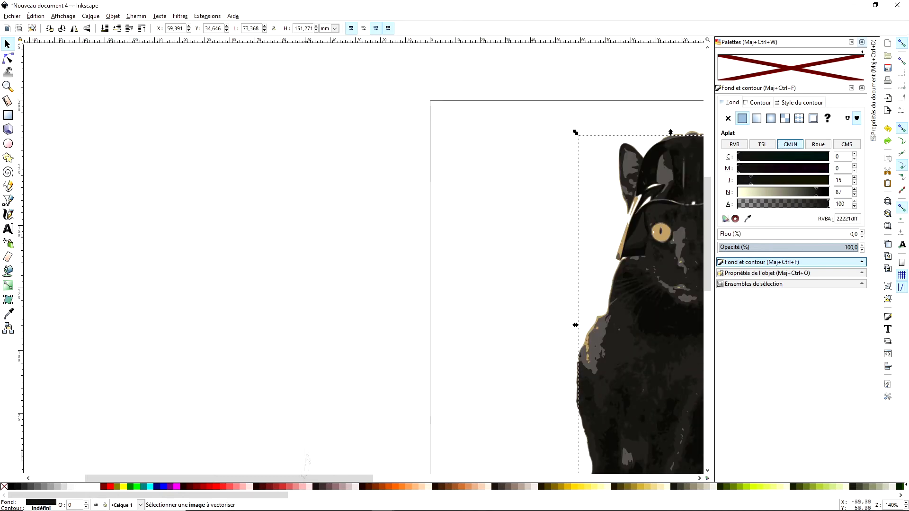
left_click_drag(270, 479, 315, 478)
key("plus")
key("plus")
left_click(667, 223)
left_click_drag(753, 170, 829, 172)
left_click_drag(762, 195, 808, 195)
- Set the cat's dark grey body path to a CMYK fill of 0 cyan, 4 magenta, 11 yellow and 77 black
key("minus")
key("minus")
key("minus")
left_click(541, 198)
left_click(753, 180)
left_click(452, 317)
left_click(451, 310)
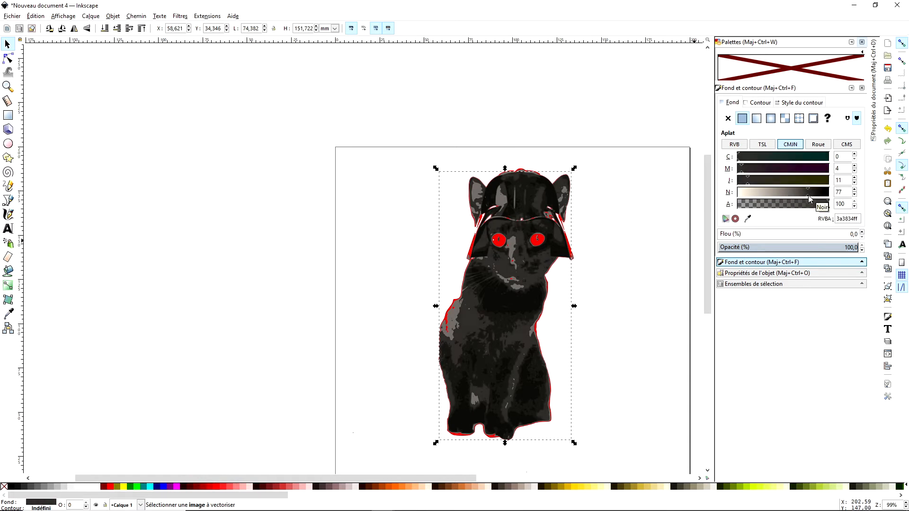
- Increase the yellow component in the CMYK fill of the path at the helmet's lower side flap
left_click(561, 254)
left_click_drag(749, 184, 760, 185)
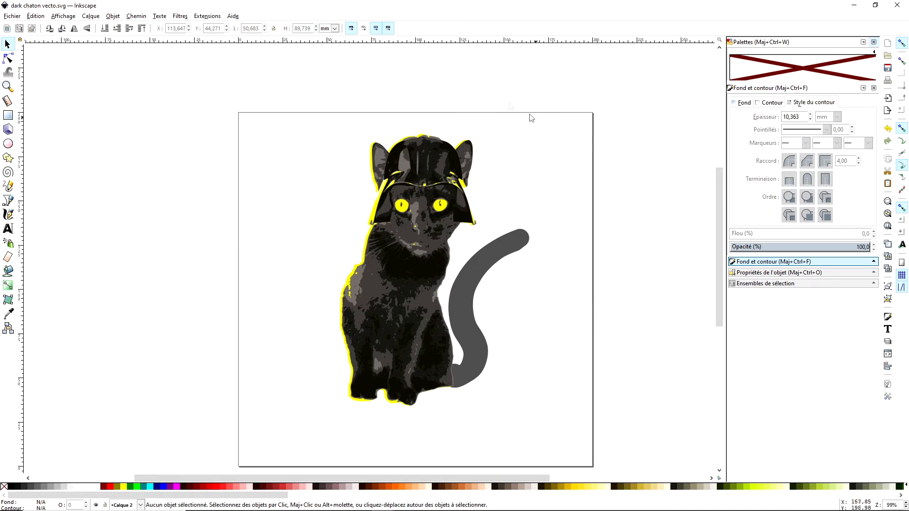
- Open the print settings for the finished cat drawing
left_click(17, 17)
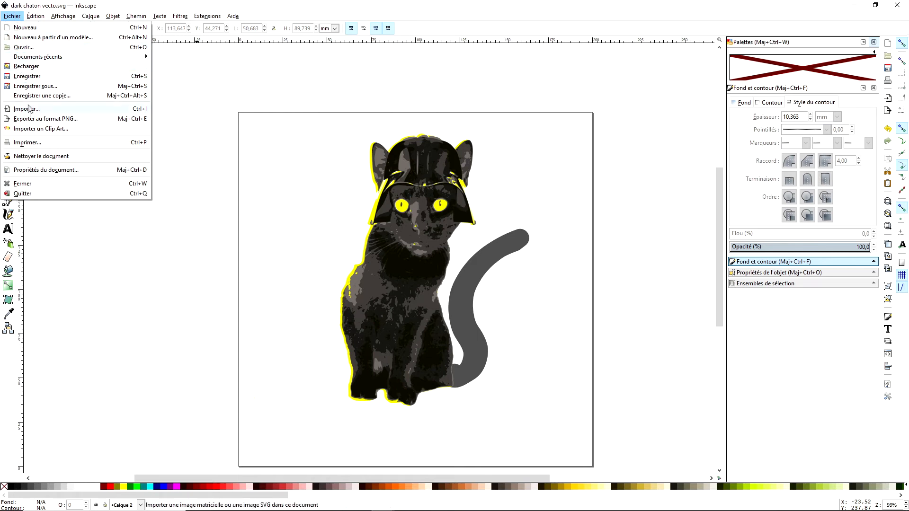
left_click(32, 143)
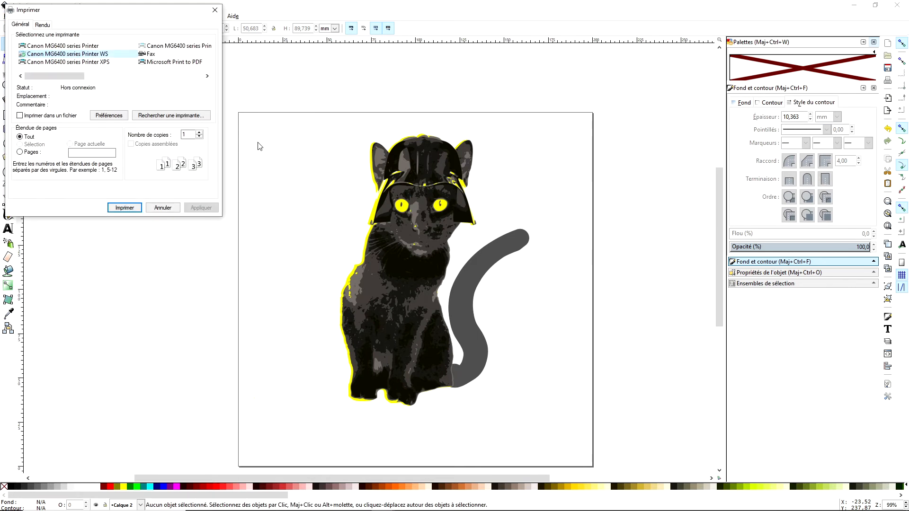